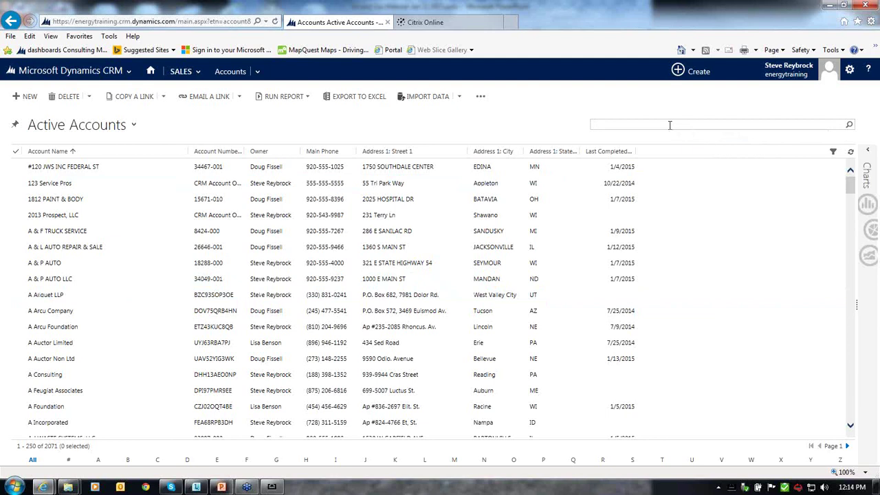
- Search the active accounts for "*fairv*" and open the Fairview Manufacturing account
type("*fairv*")
key("Return")
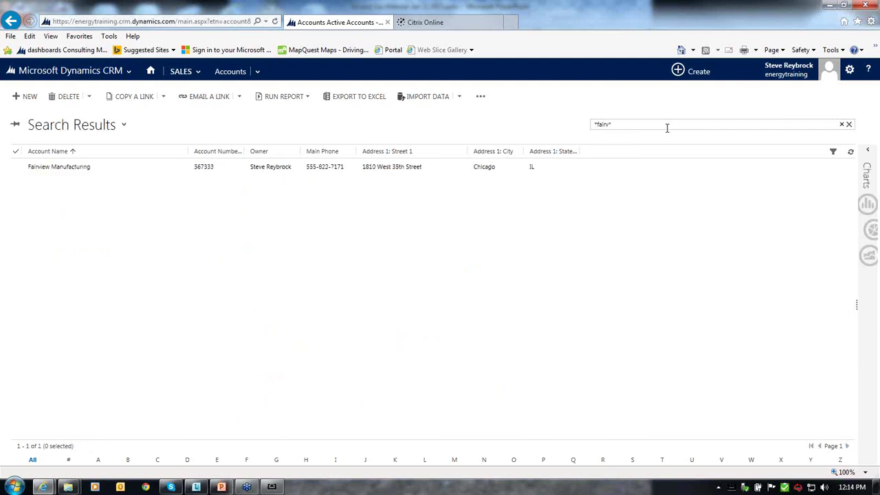
left_click(66, 173)
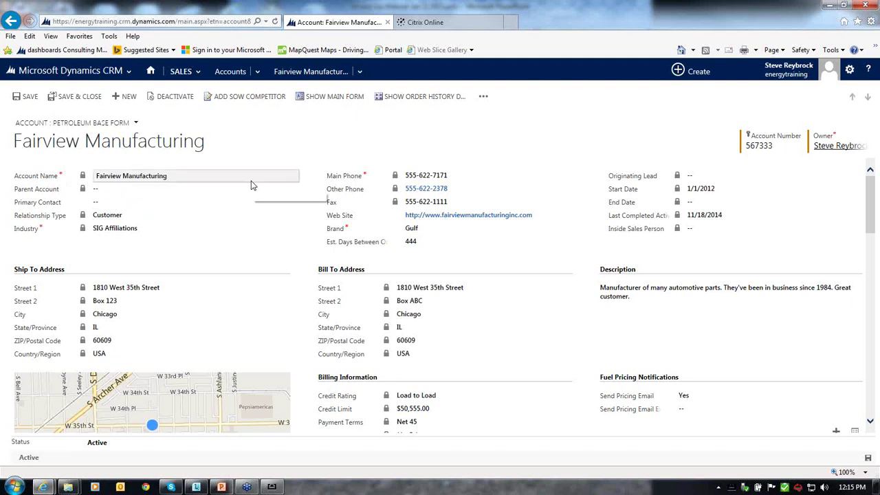
- View the order history records associated with Fairview Manufacturing, and return to the account's form
left_click(362, 75)
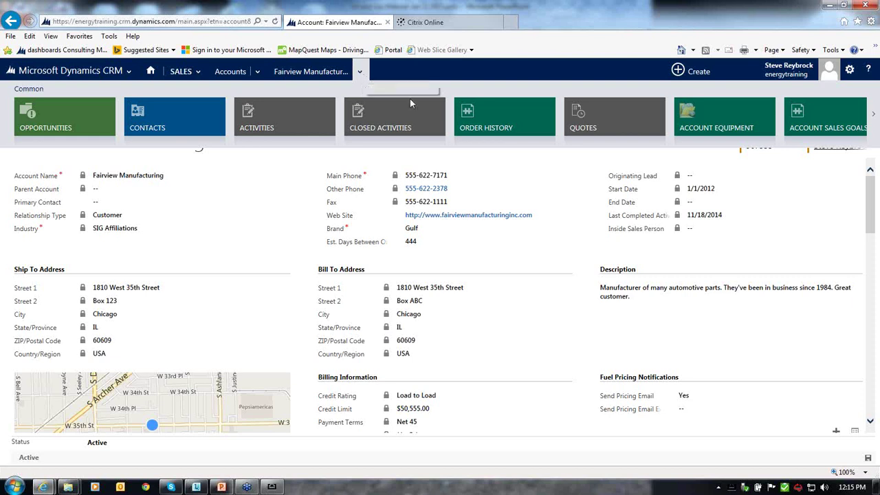
left_click(496, 117)
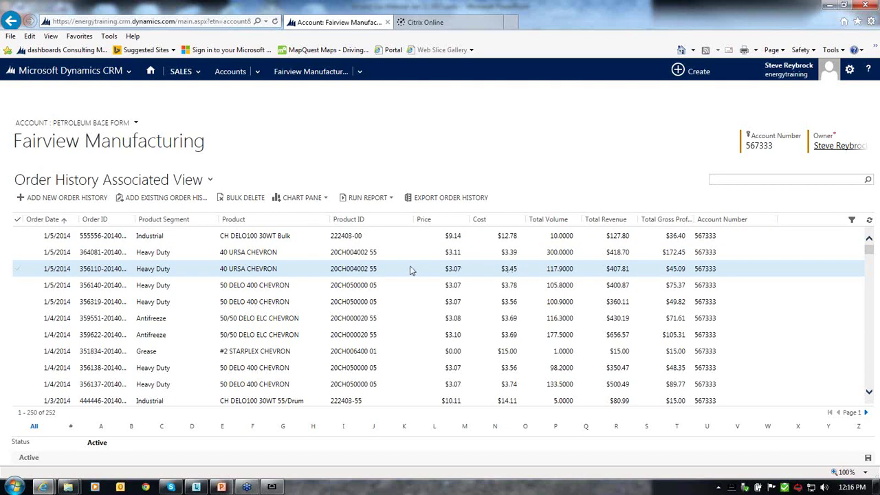
left_click(309, 74)
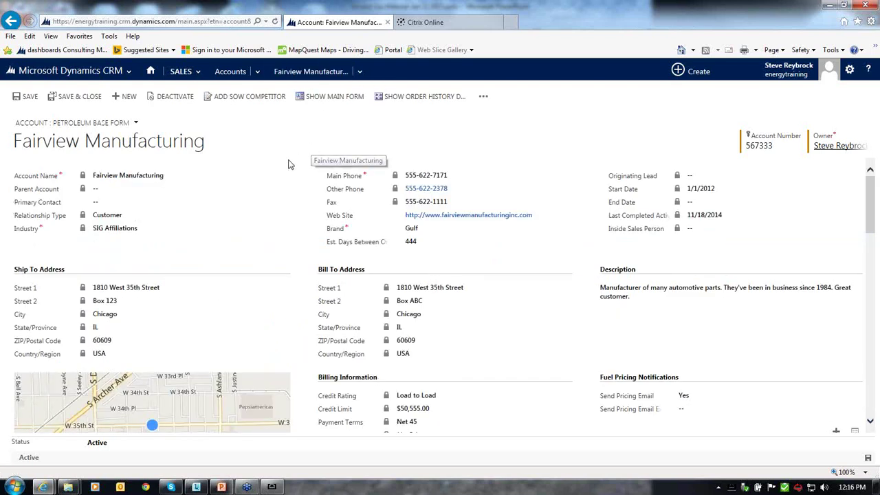
- Show the order history dashboard for the Fairview Manufacturing account
left_click(421, 96)
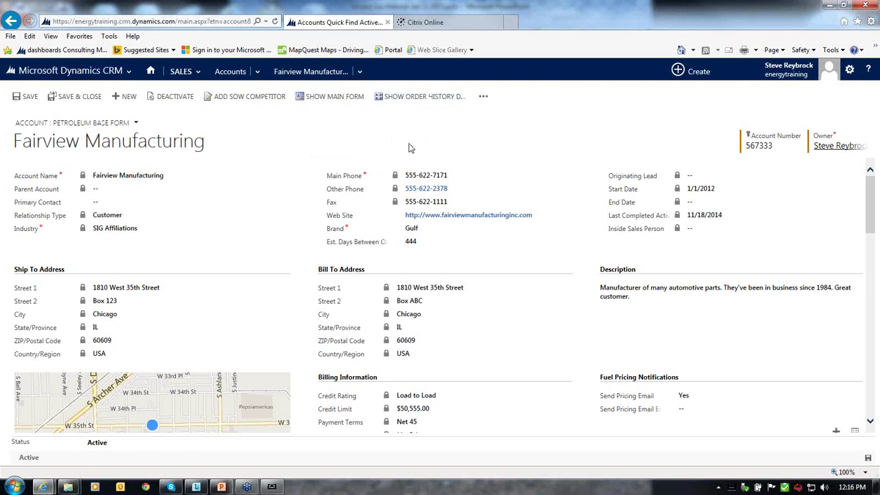
left_click(257, 70)
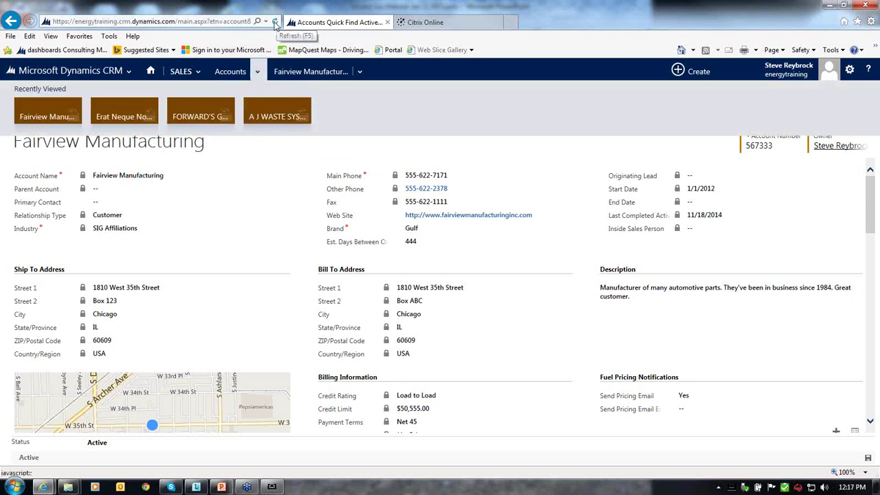
left_click(298, 168)
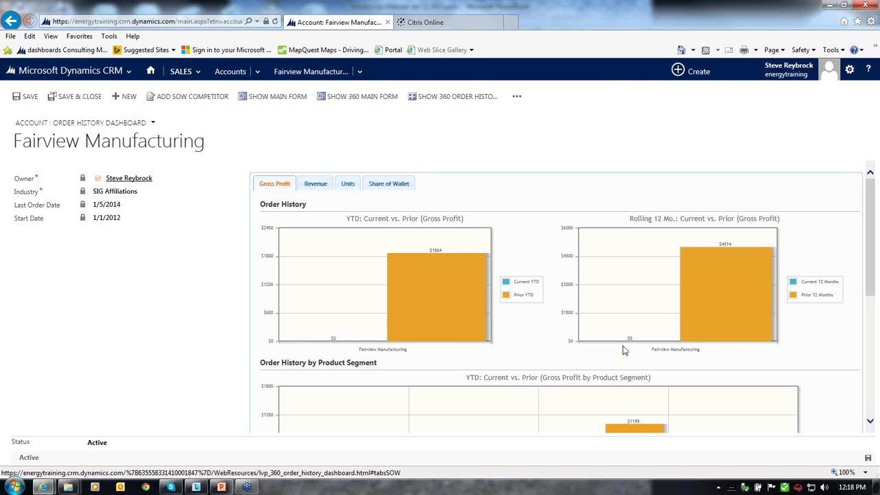
- Review the account's gross profit charts, including those by product segment, and switch the charts to Units
left_click_drag(872, 249, 872, 312)
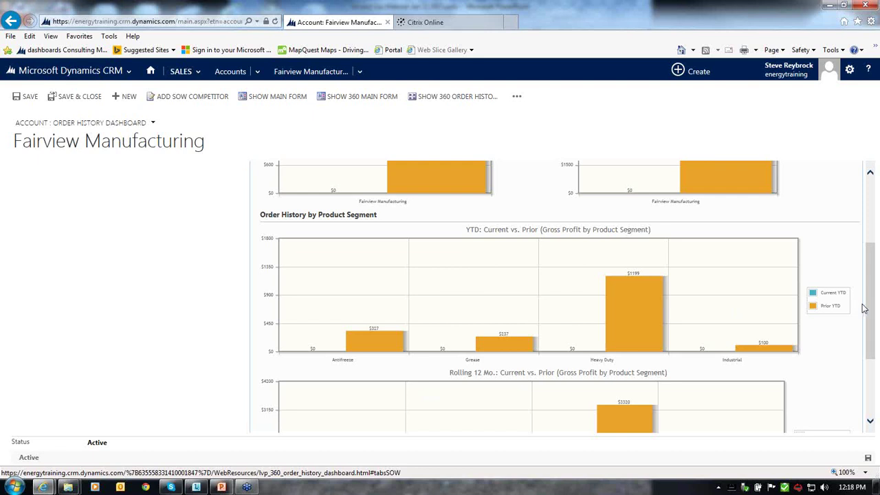
left_click_drag(872, 309, 860, 250)
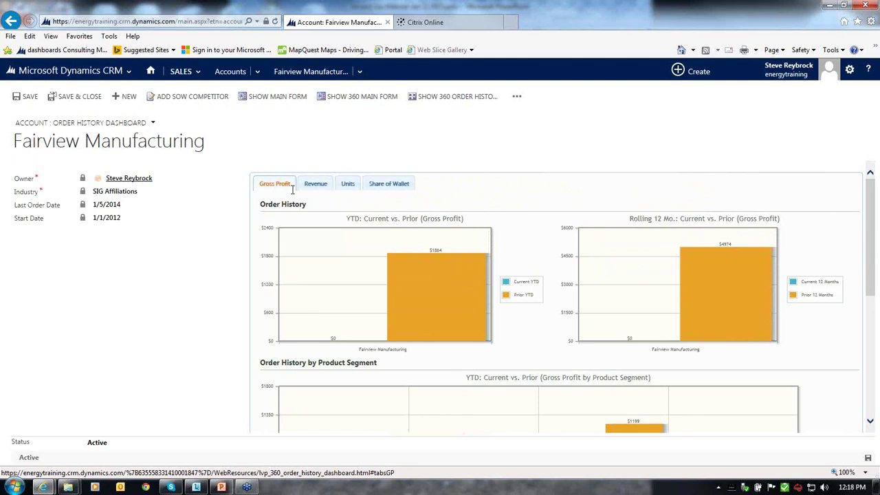
left_click(349, 184)
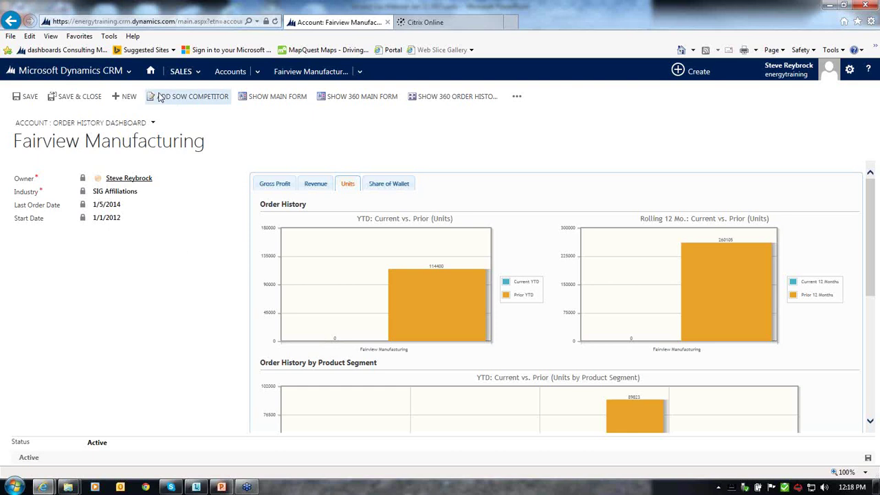
- Go to the Workplace dashboards and open "05 - Corporate Goal Scorecard"
left_click(102, 71)
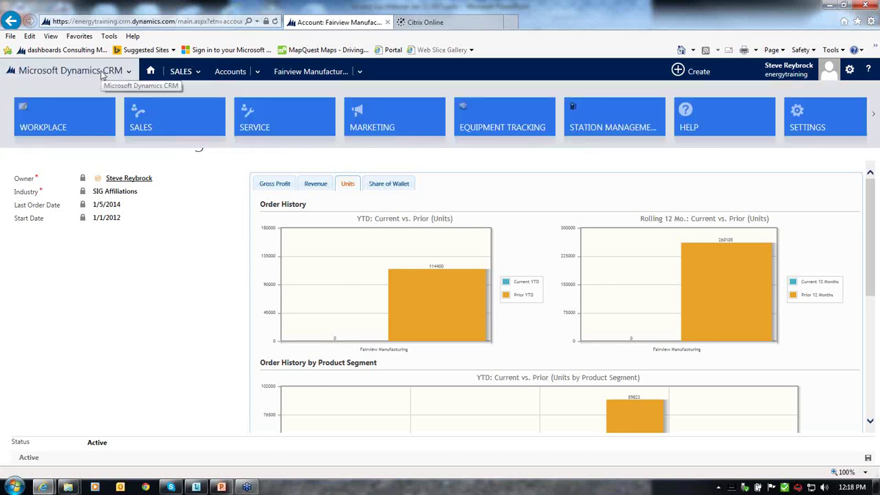
left_click(93, 108)
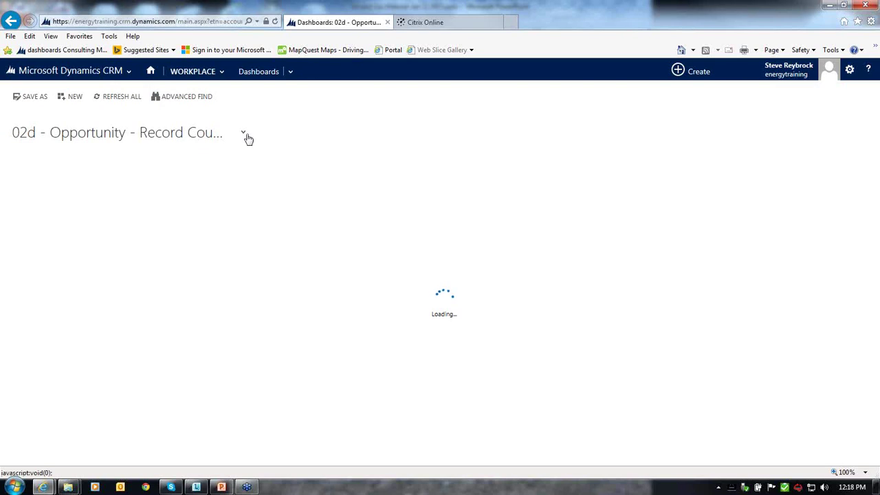
left_click(246, 135)
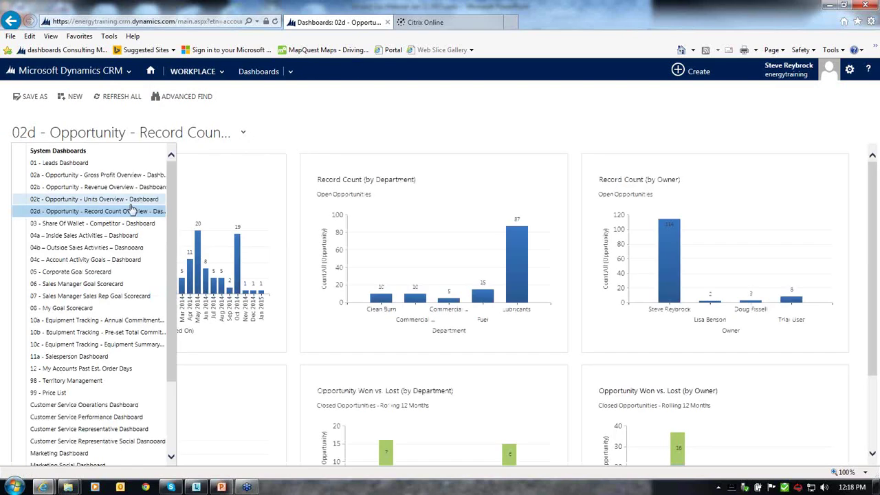
left_click(107, 277)
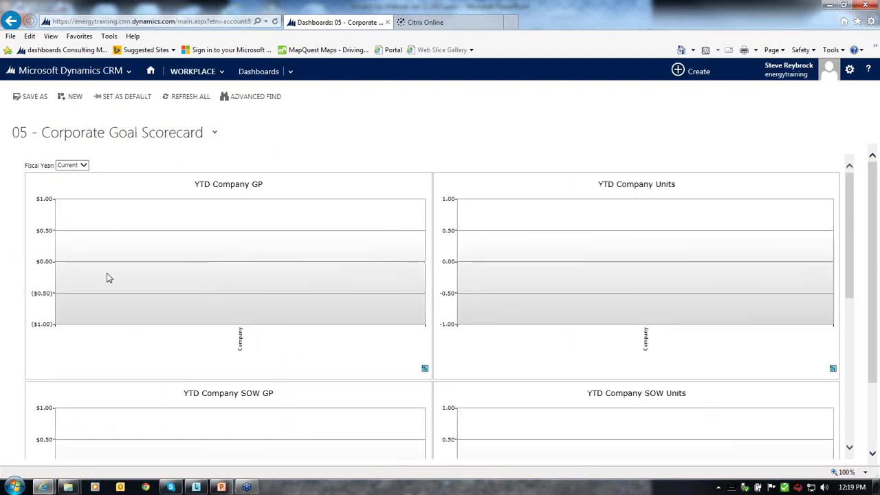
- Set the Corporate Goal Scorecard's fiscal year to Prior
left_click(86, 166)
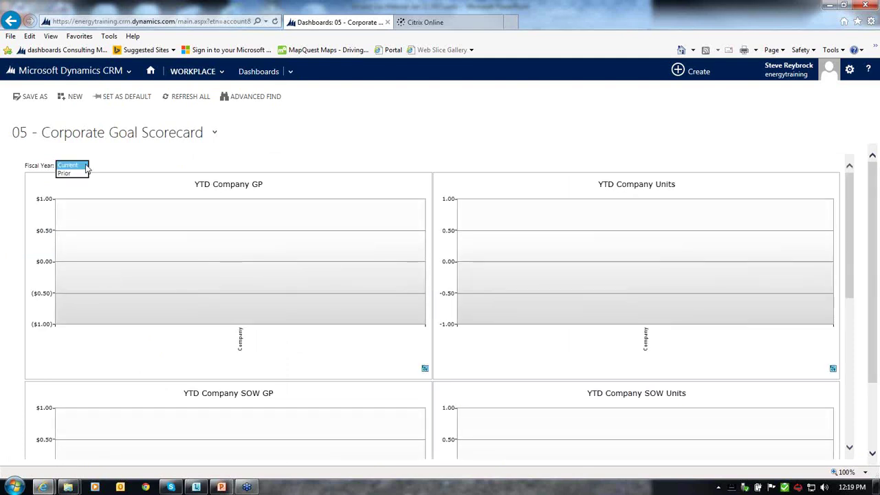
left_click(75, 173)
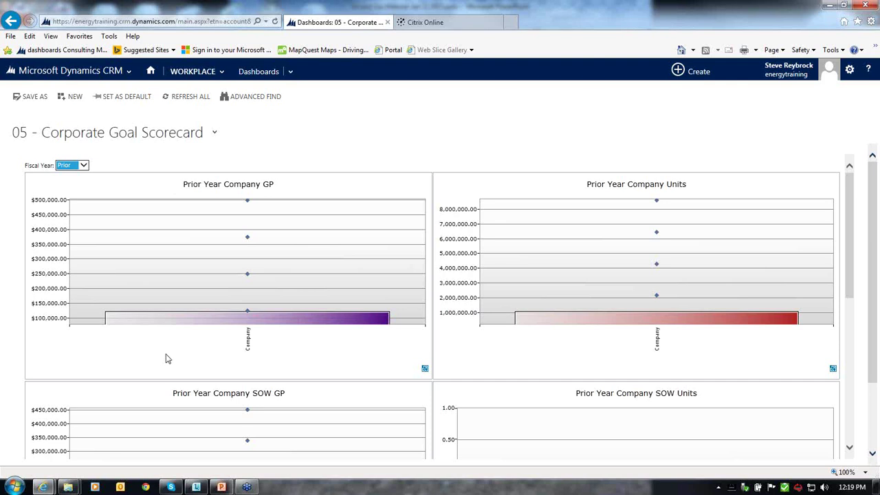
mouse_move(194, 325)
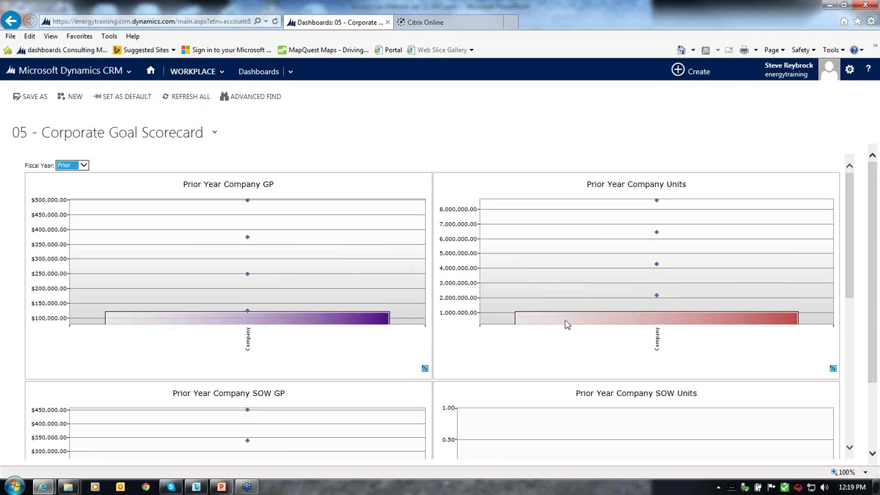
mouse_move(567, 321)
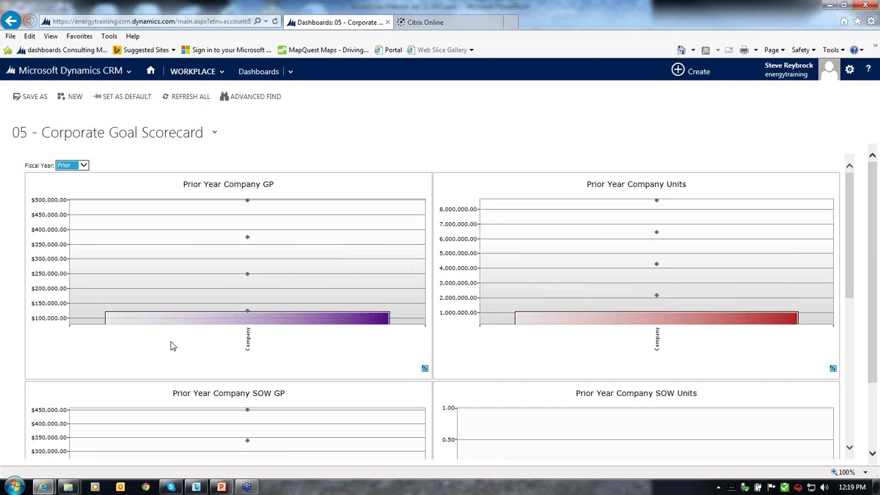
- Drill the Prior Year Company GP chart down through the Lubricants department to the Heavy Duty segment's sales reps
mouse_move(233, 319)
left_click(217, 323)
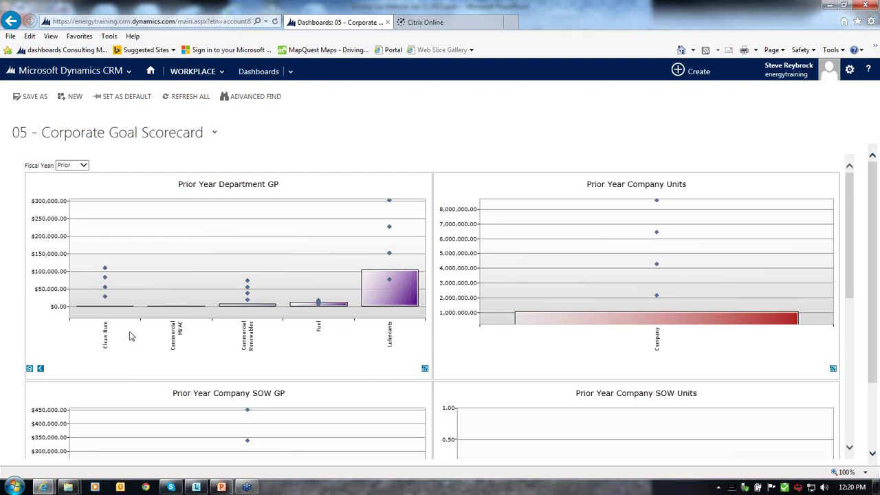
left_click(393, 302)
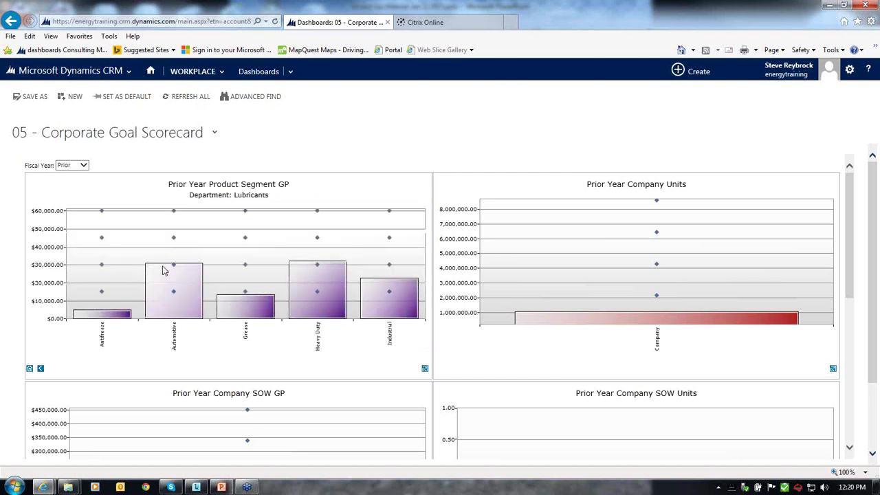
mouse_move(180, 270)
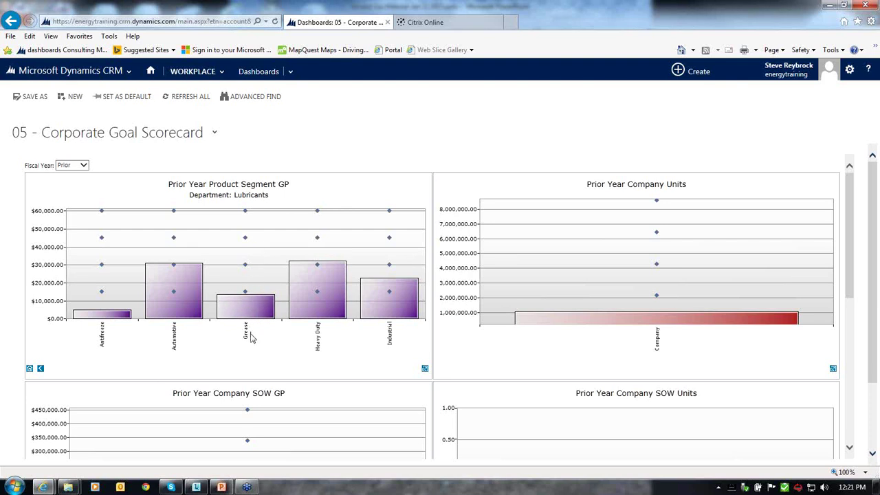
left_click(328, 310)
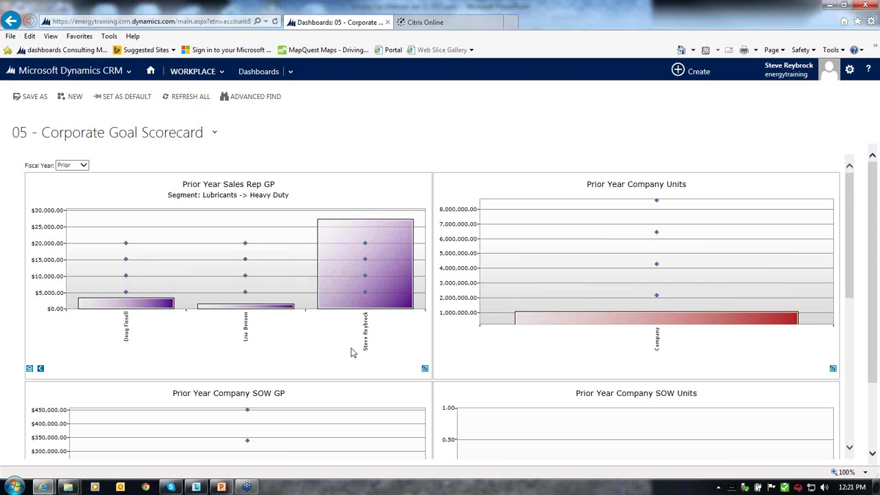
- View the account-level GP lists behind the highest and lowest sales rep bars, closing each list window
left_click(332, 287)
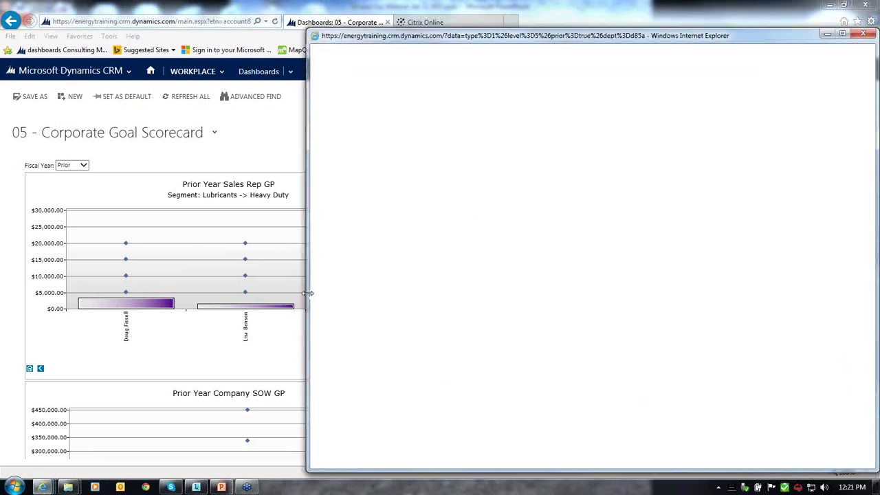
left_click_drag(308, 292, 178, 293)
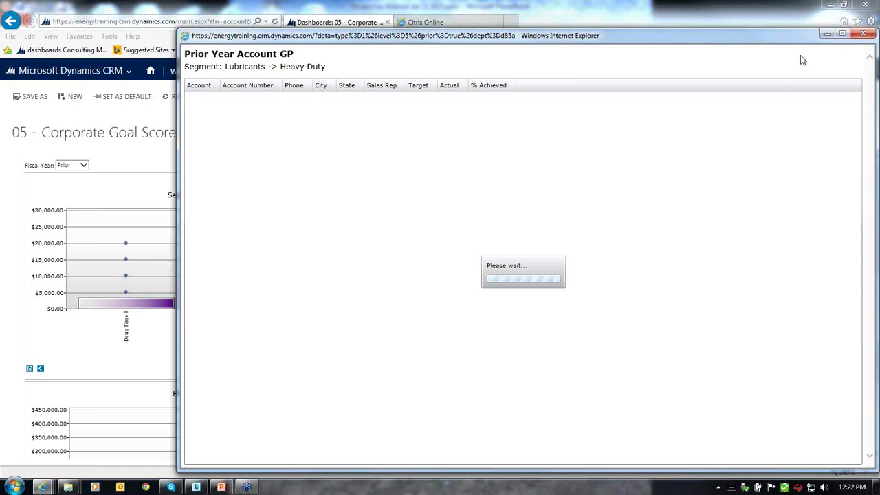
left_click(862, 35)
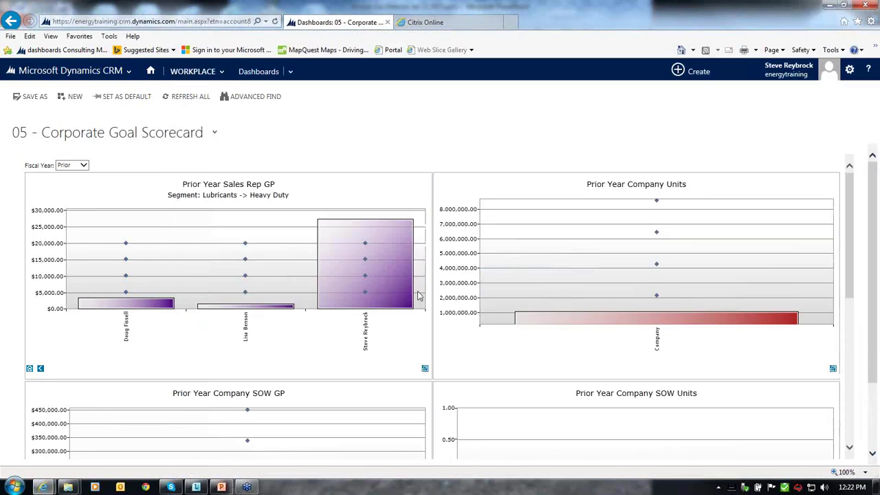
left_click(258, 309)
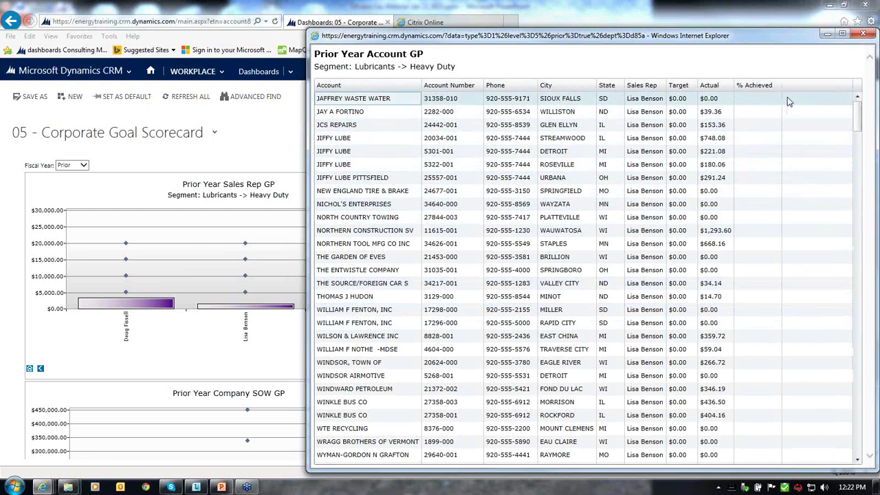
left_click(863, 36)
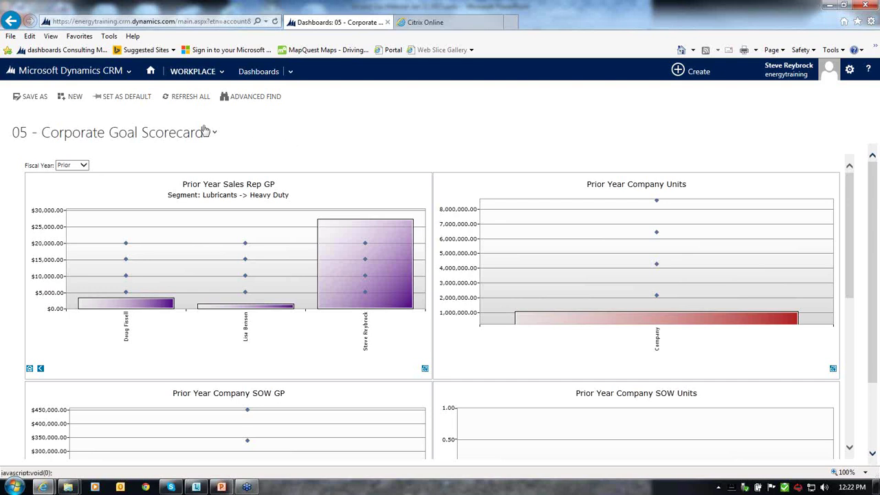
- Go to the Workplace reports and open the "100 - Accounts Ranking" report
left_click(195, 76)
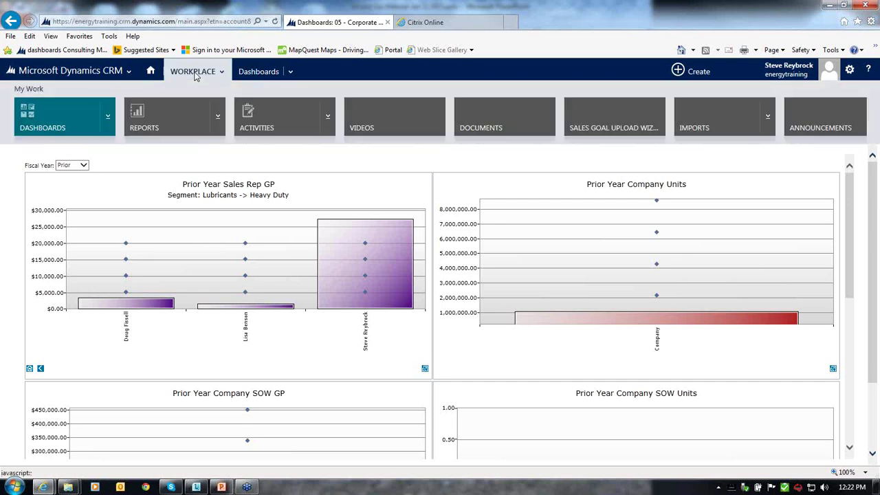
left_click(181, 114)
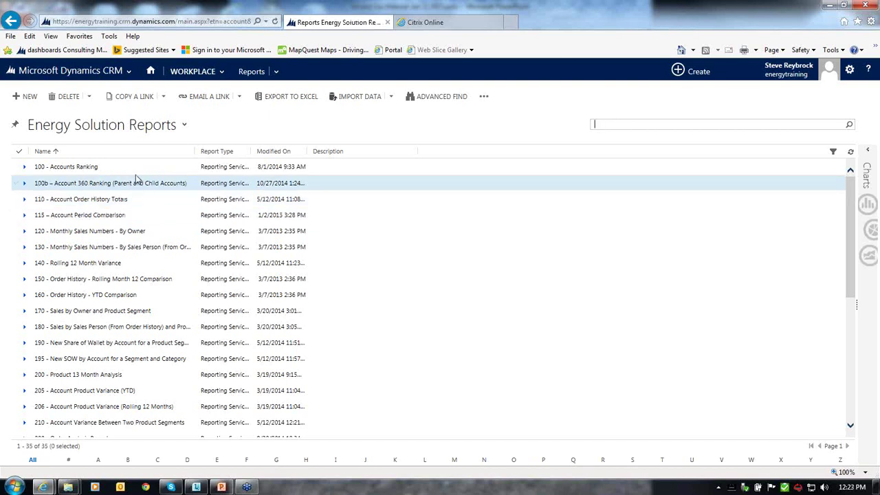
left_click(86, 169)
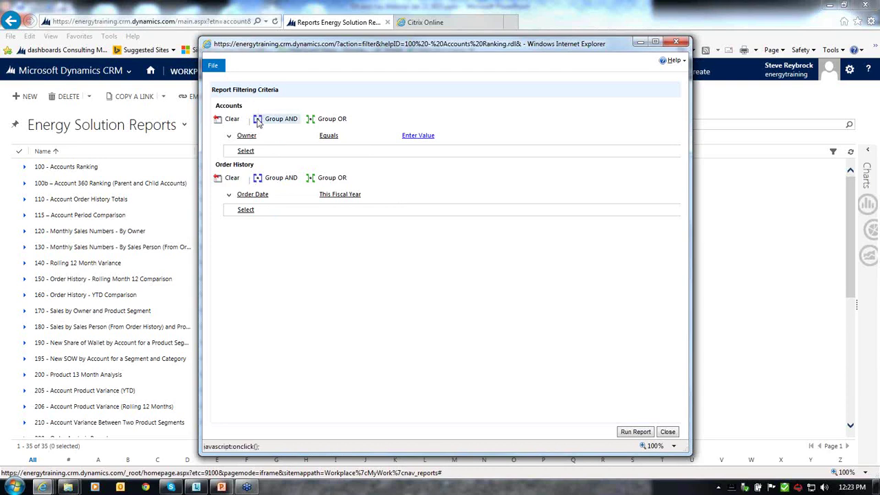
- Set the report's Order Date filter under Order History to On or After 1/1/2014
mouse_move(365, 146)
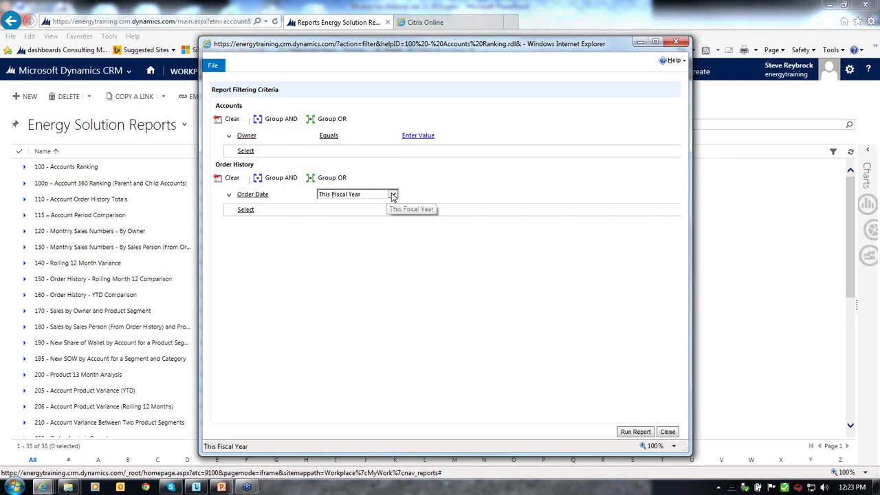
left_click(391, 195)
left_click_drag(397, 197, 397, 132)
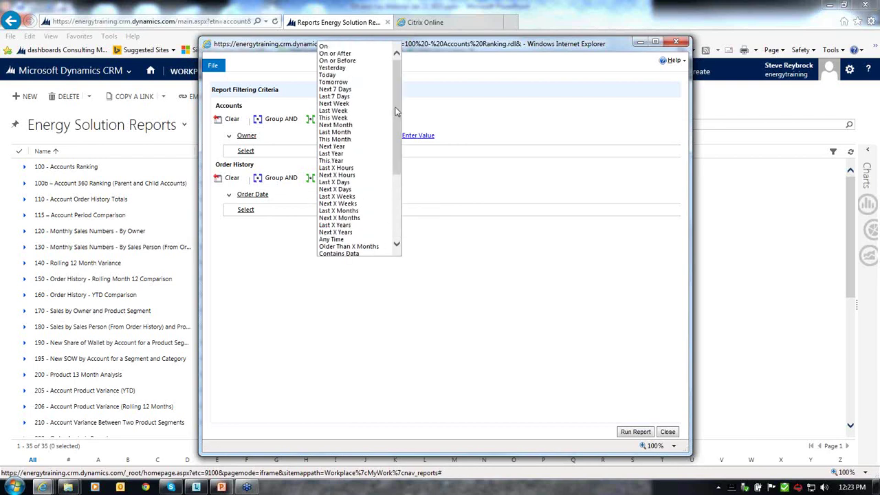
left_click(357, 55)
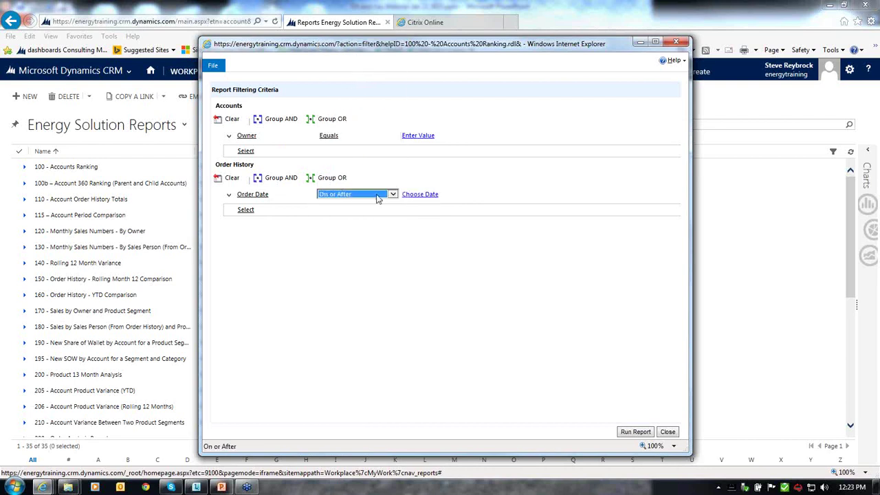
left_click(418, 194)
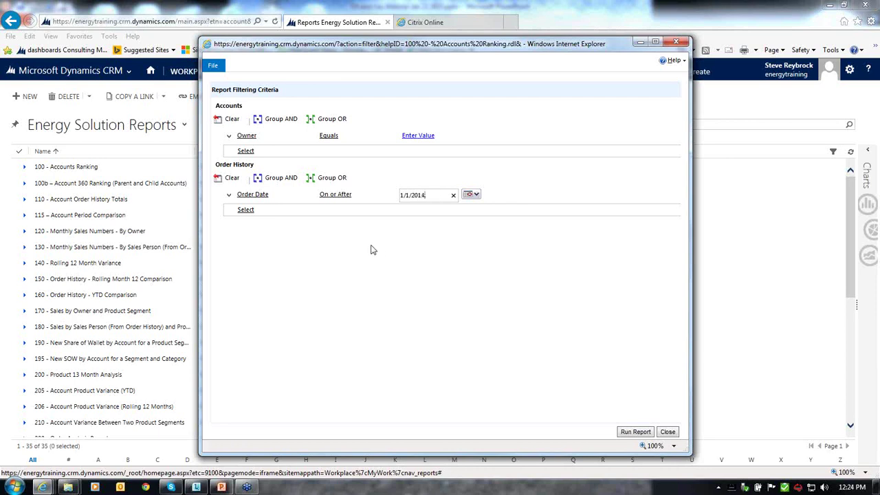
- Run the Accounts Ranking report with Display In set to Gross Profit, widening the report window to show it
left_click(336, 144)
left_click(419, 137)
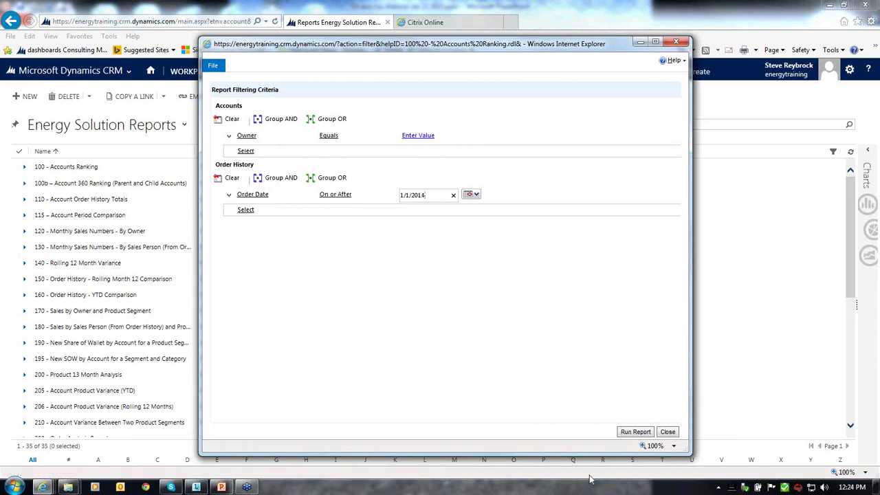
left_click(634, 434)
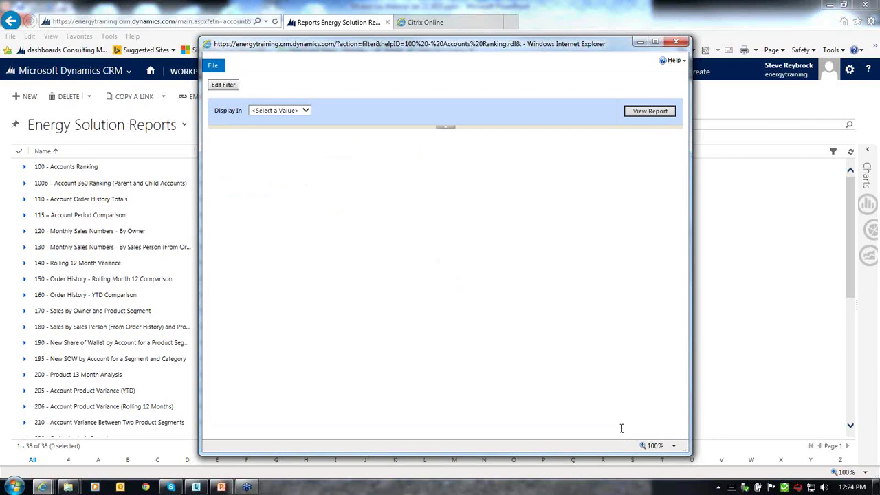
left_click_drag(692, 319, 804, 320)
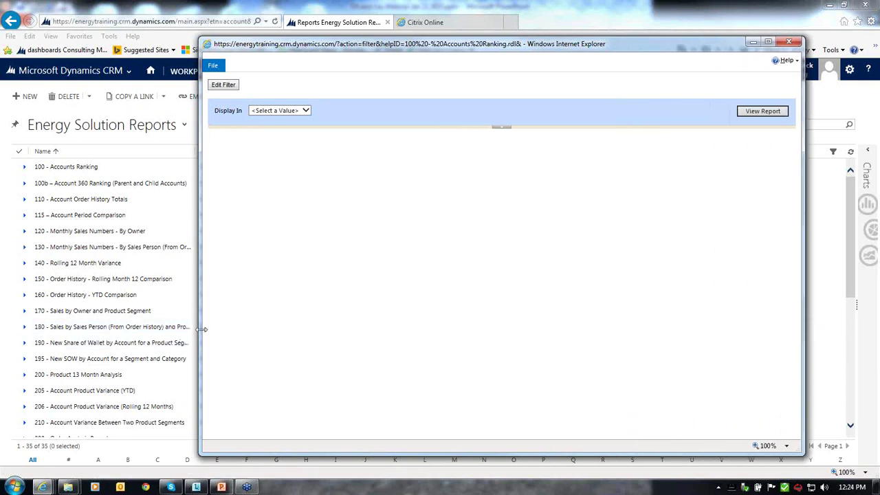
left_click_drag(200, 330, 125, 329)
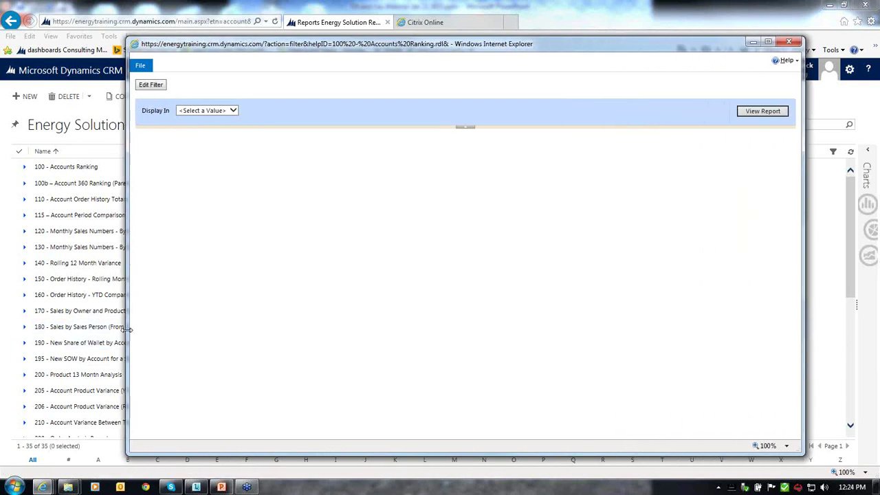
left_click(234, 112)
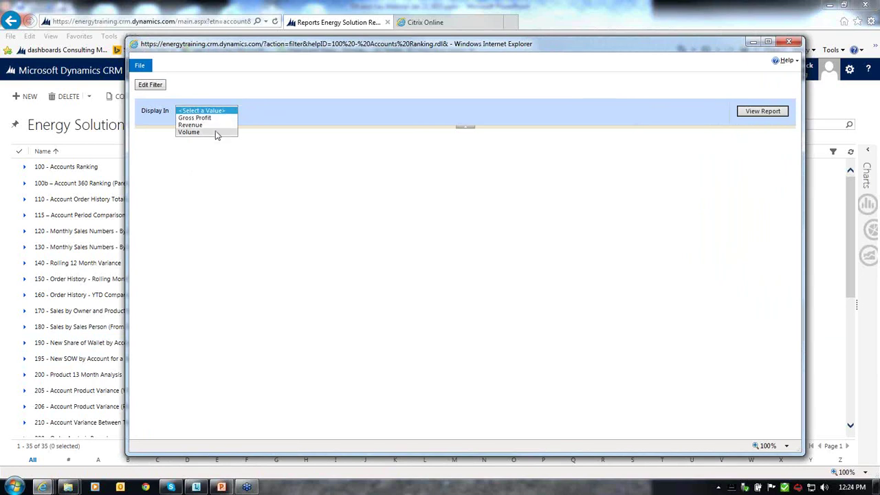
left_click(218, 118)
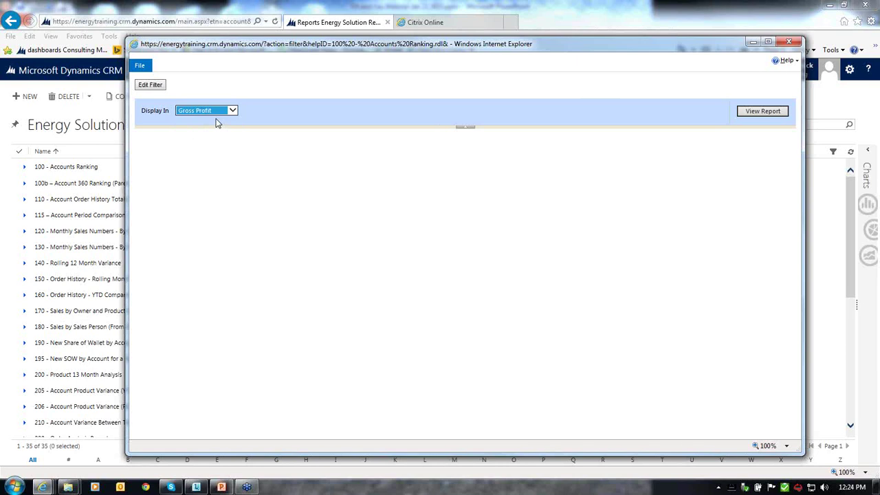
left_click(766, 116)
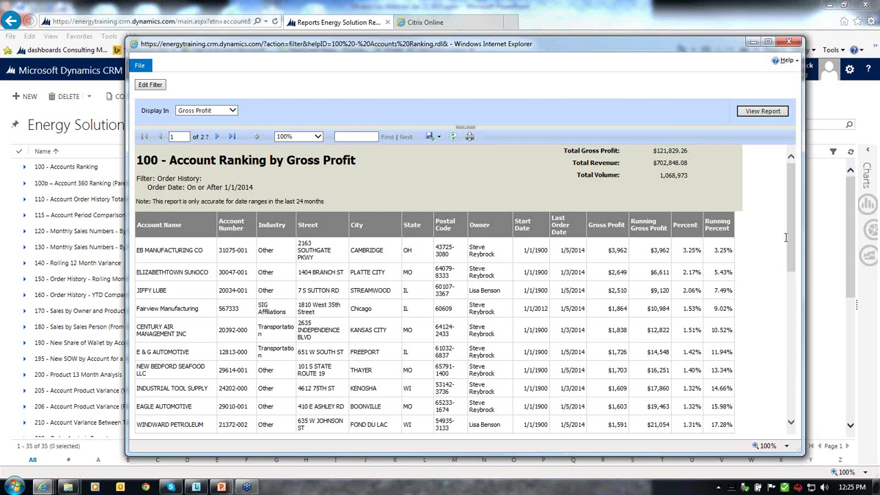
- Read through the gross profit account ranking, continue to page 2, and close the report window
left_click_drag(789, 231, 769, 454)
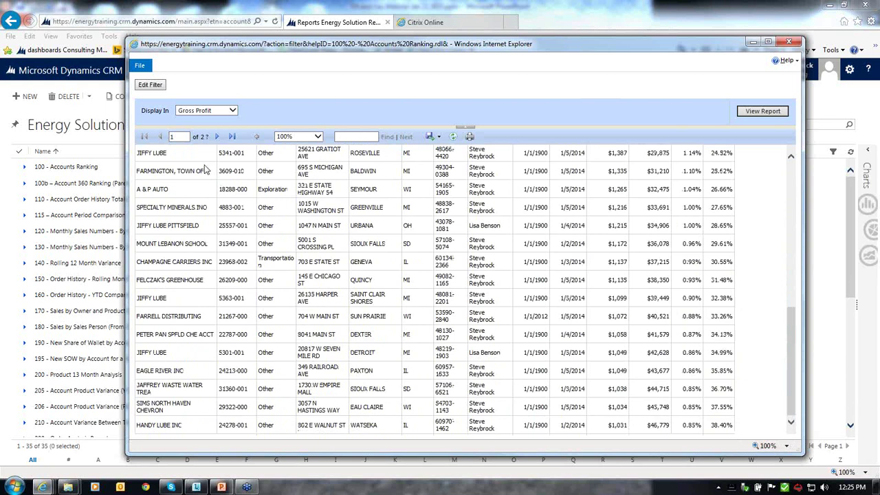
left_click(217, 137)
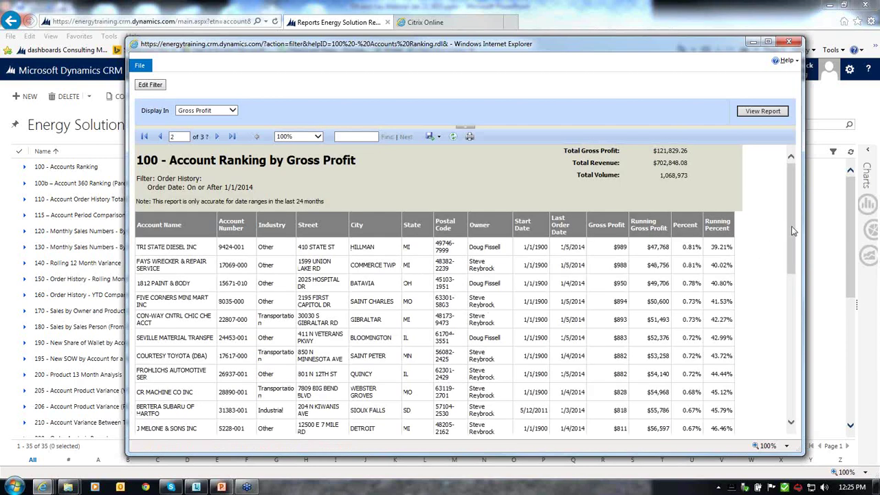
mouse_move(793, 231)
left_mouse_down()
mouse_move(791, 255)
mouse_move(789, 229)
left_mouse_up()
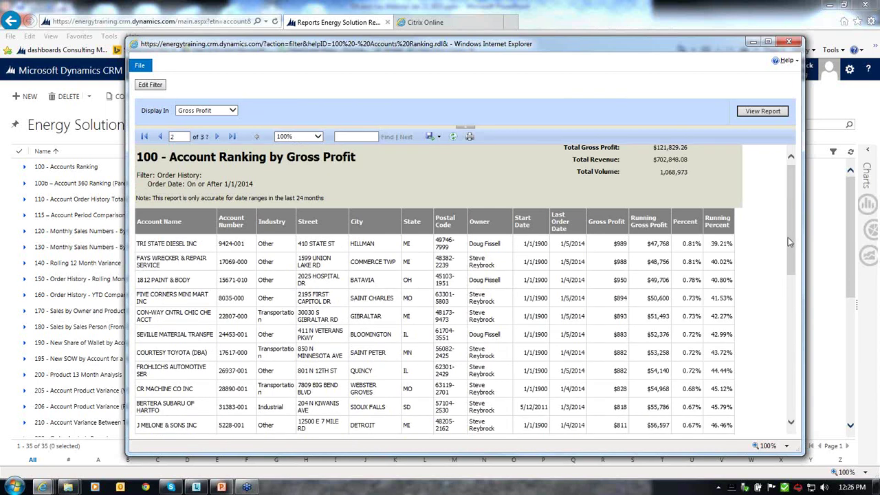
mouse_move(788, 236)
left_mouse_down()
mouse_move(789, 246)
mouse_move(788, 233)
left_mouse_up()
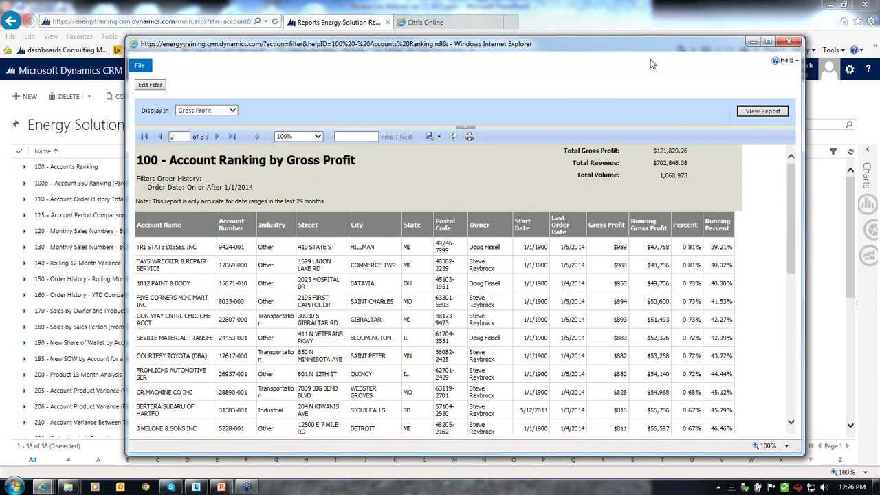
left_click(792, 43)
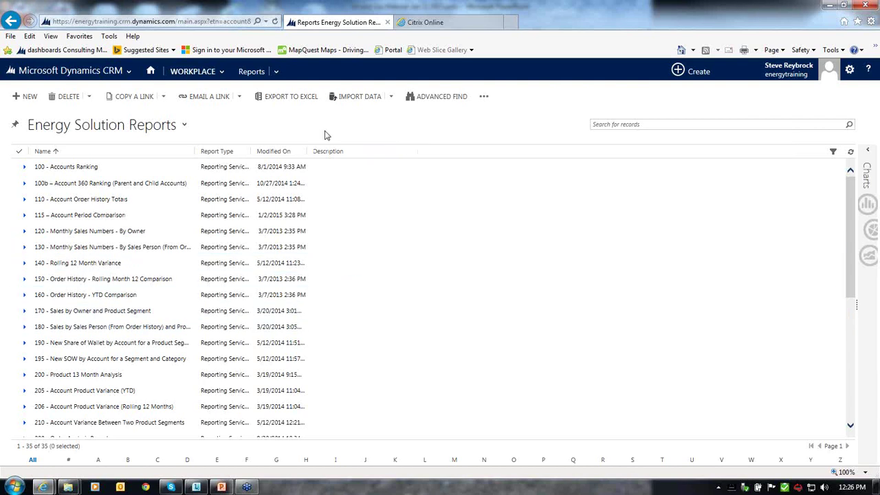
- Go to the Workplace dashboards and switch to "07 - Sales Manager Sales Rep Goal Scorecard"
left_click(108, 72)
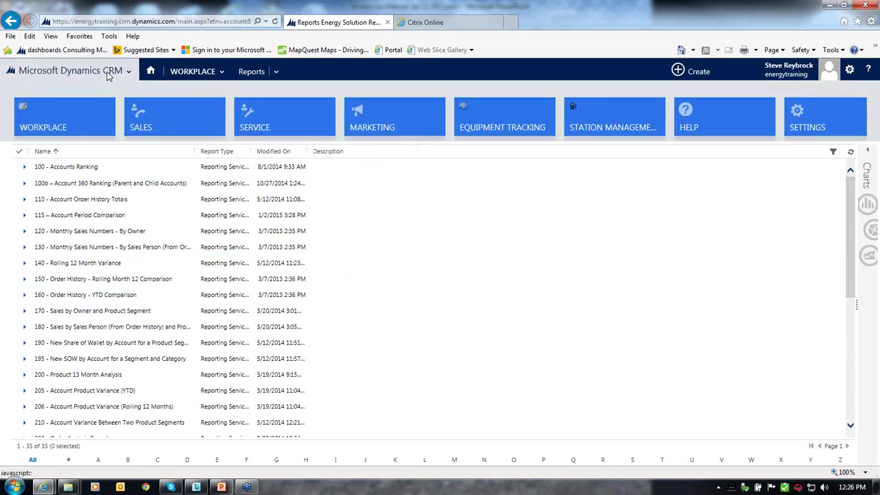
left_click(89, 117)
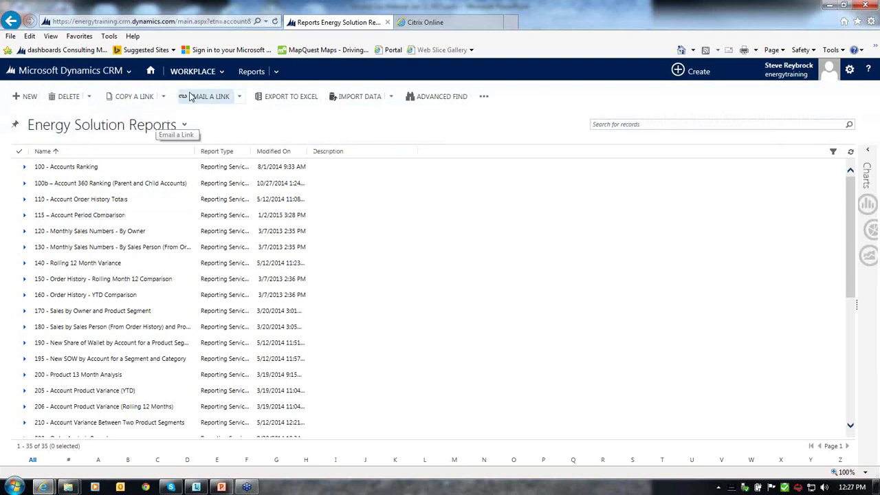
left_click(197, 72)
left_click(61, 110)
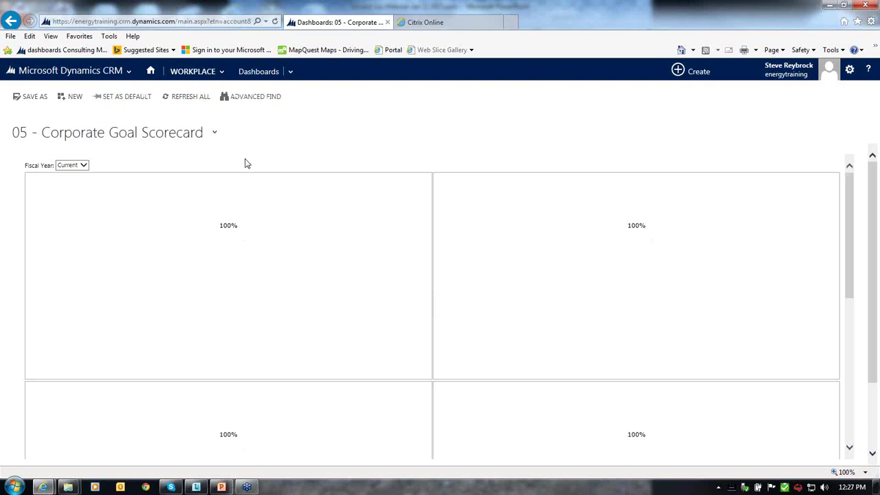
left_click(215, 135)
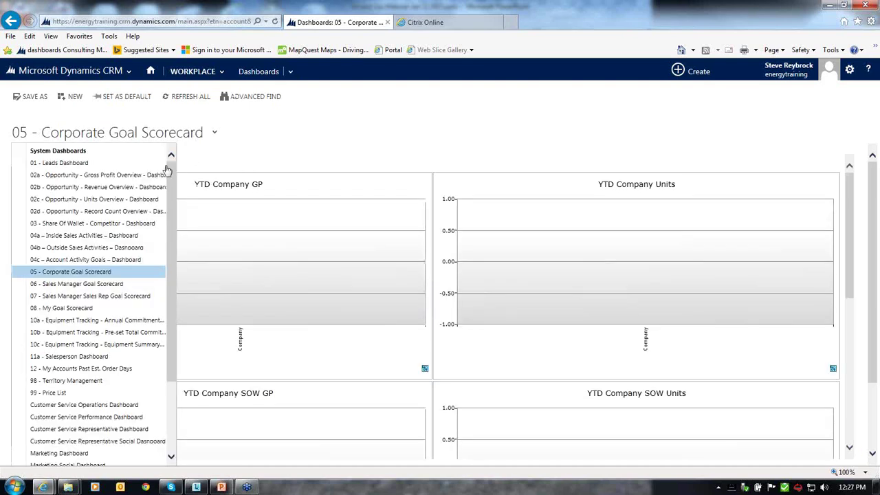
left_click(90, 300)
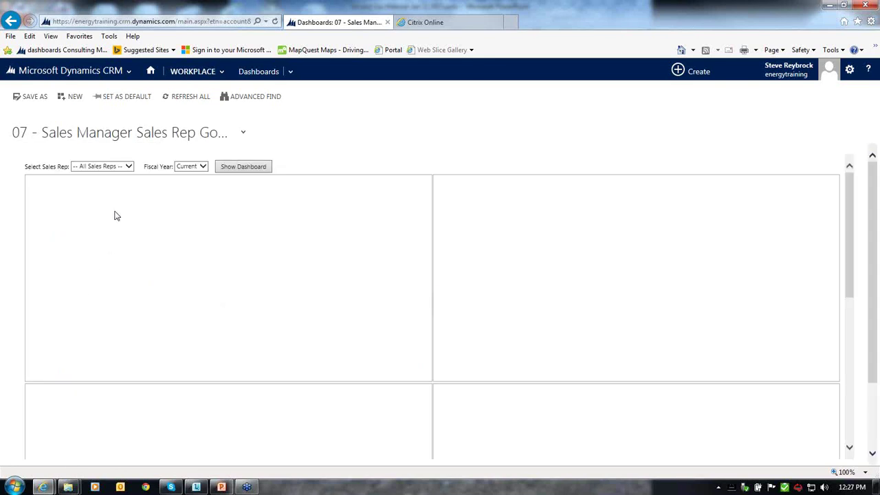
- Show the sales rep goal scorecard for all sales reps with Fiscal Year set to Prior
left_click(128, 167)
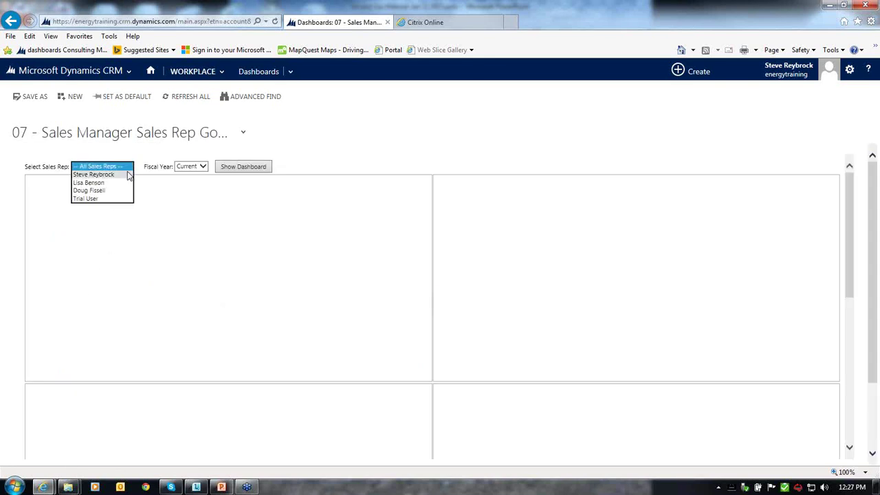
left_click(127, 167)
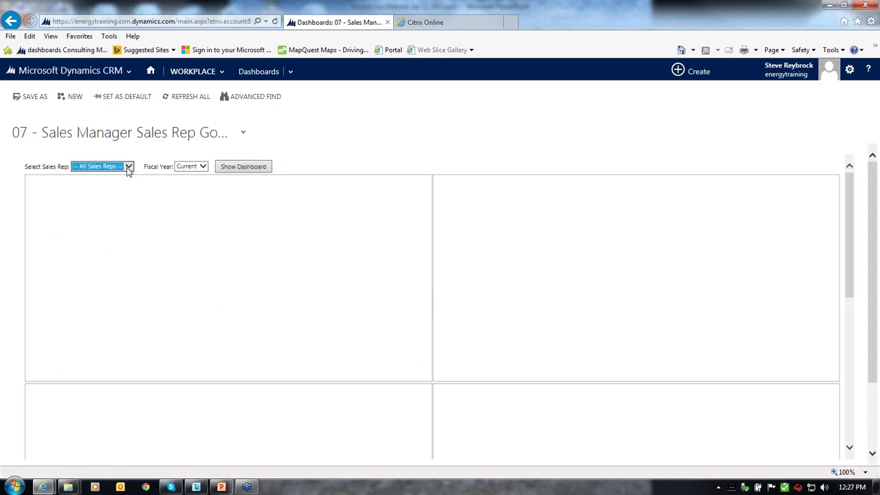
left_click(203, 167)
left_click(201, 176)
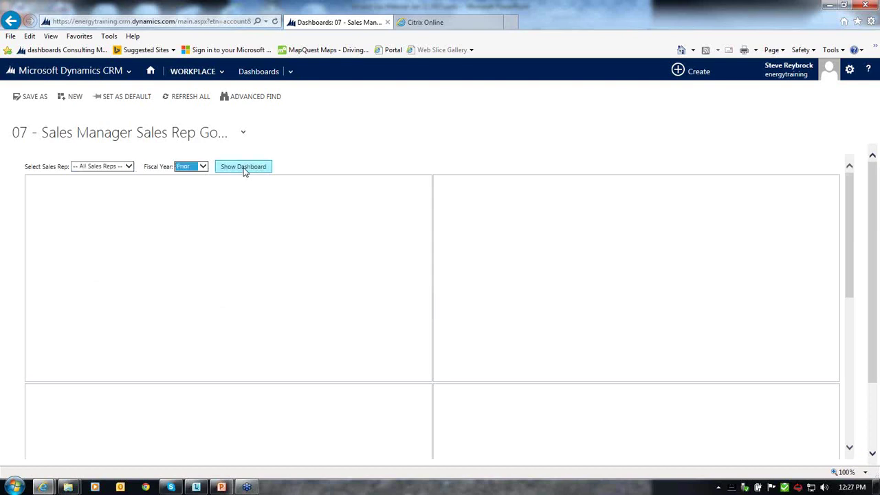
left_click(243, 168)
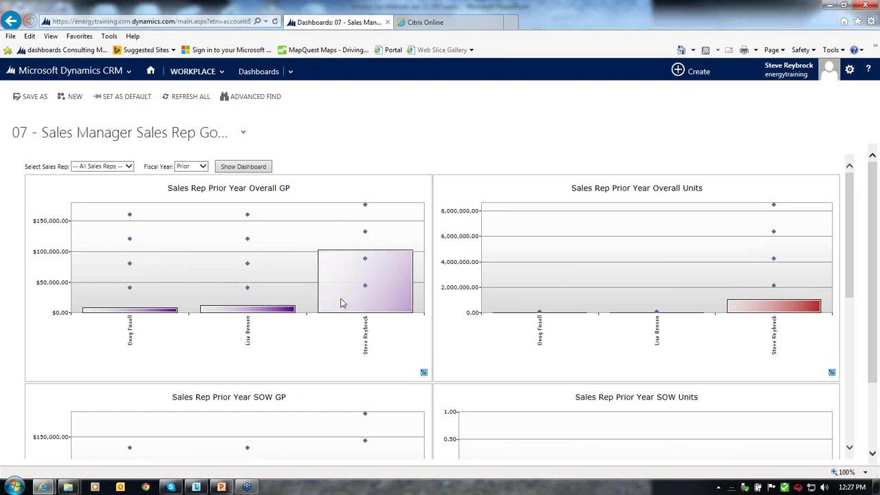
- Drill the highest sales rep's bar in the Prior Year Overall GP chart down to departments, and return to the overall chart
mouse_move(341, 304)
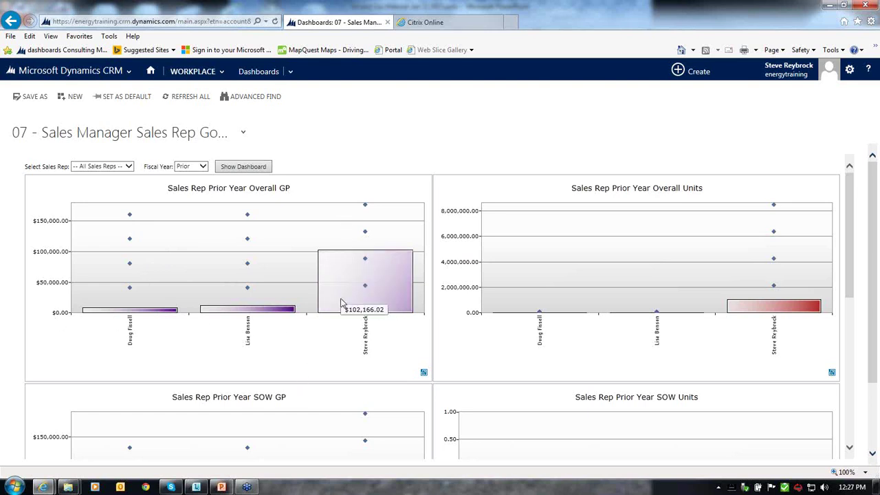
left_click(341, 304)
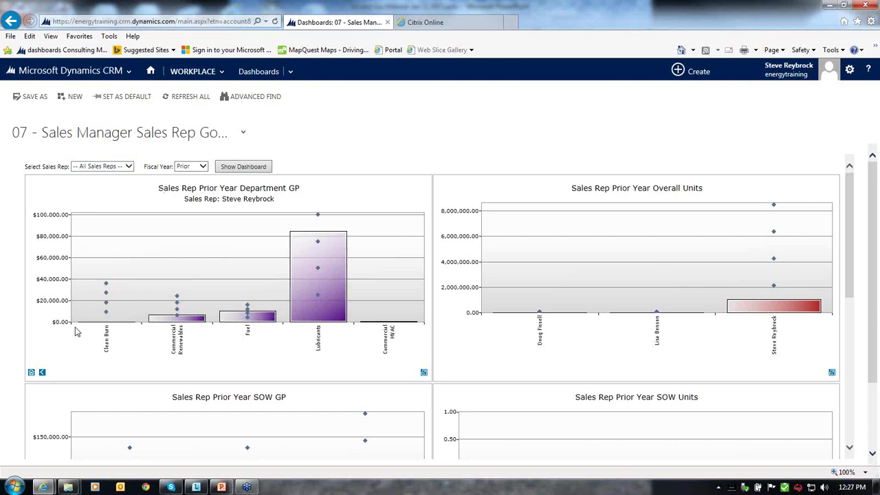
left_click(41, 374)
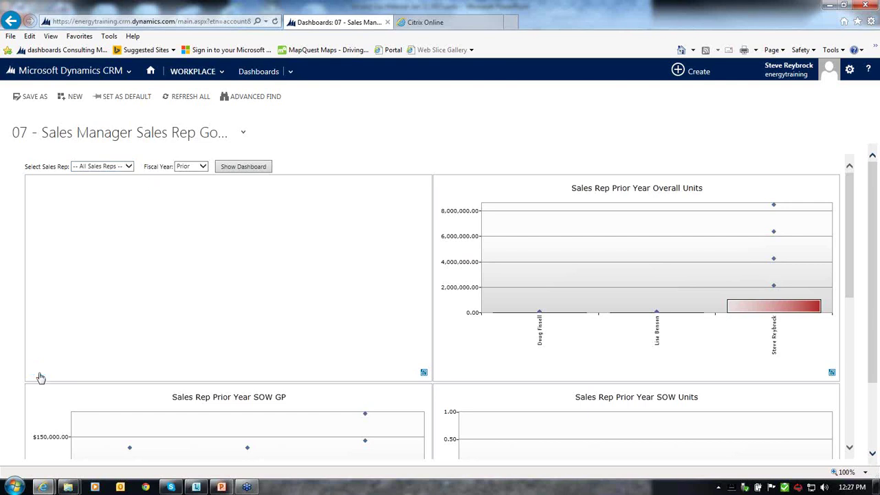
- Limit the prior-year scorecard to the second individual sales rep in the selection and show the dashboard again
left_click(128, 168)
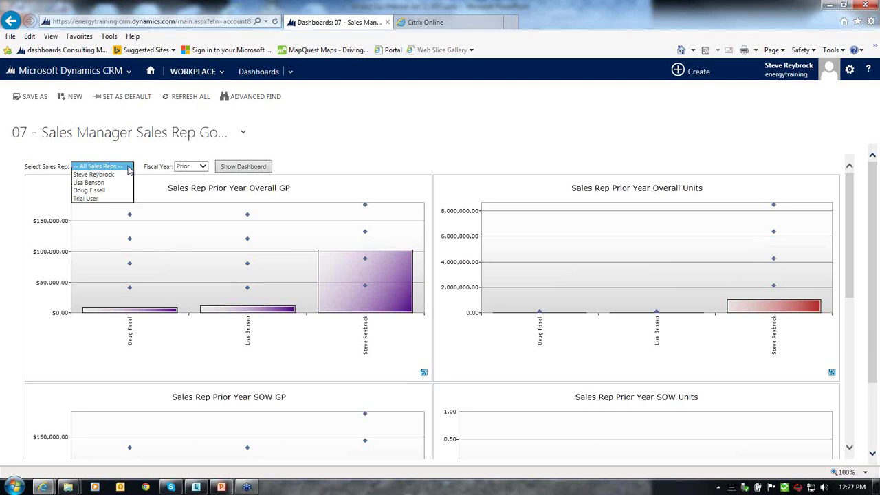
left_click(117, 183)
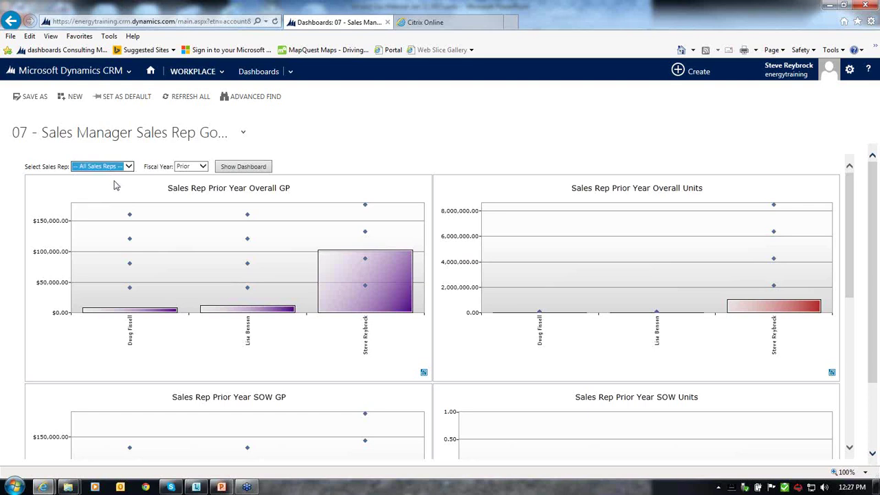
left_click(253, 170)
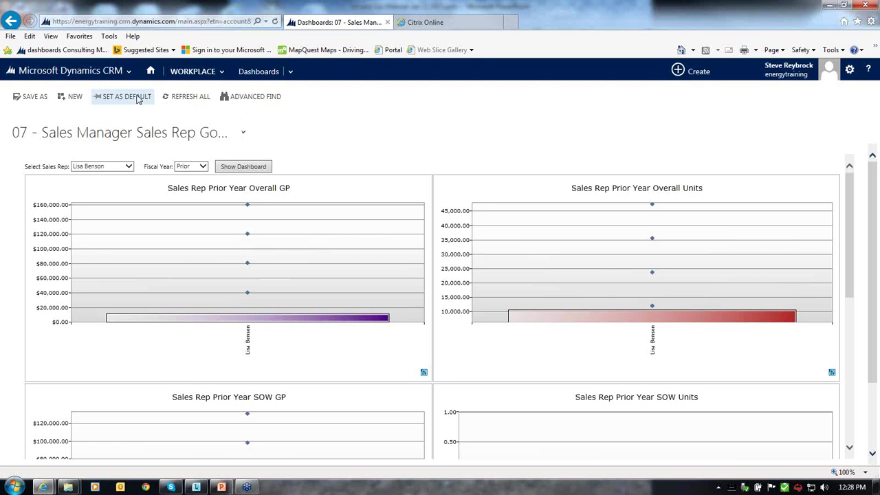
- Switch to the "02a - Opportunity - Gross Profit Overview" dashboard
left_click(180, 77)
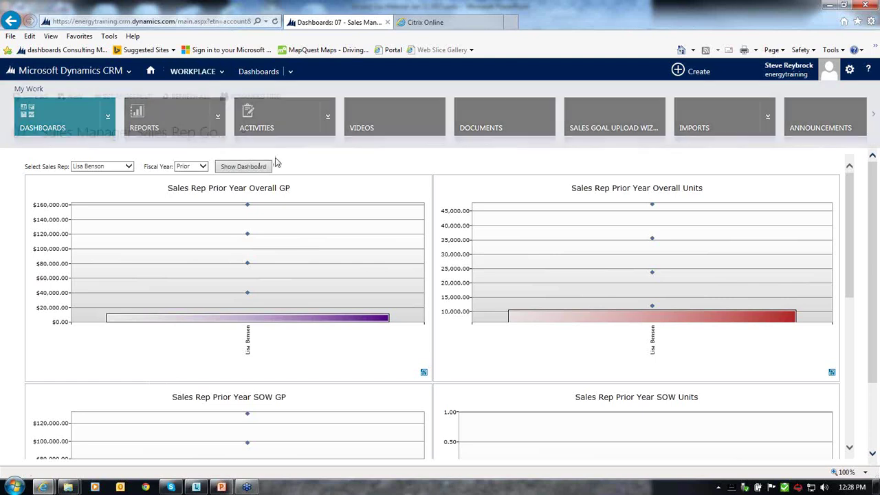
left_click(243, 135)
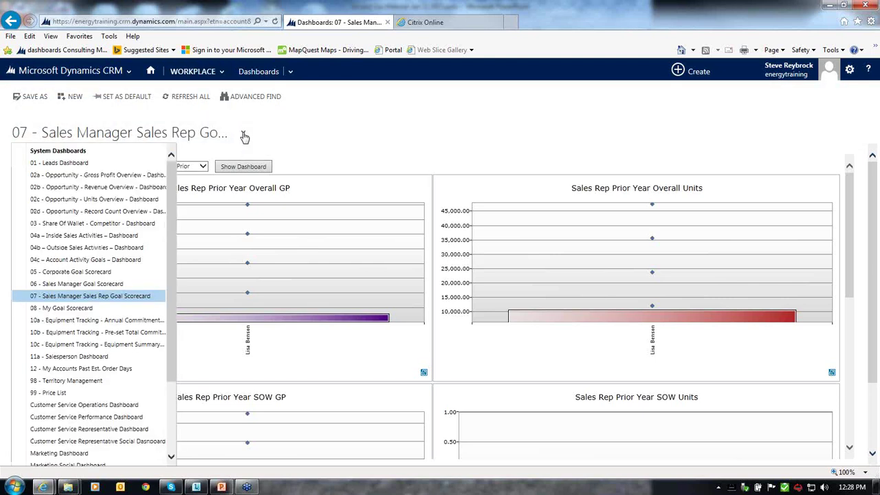
left_click(141, 175)
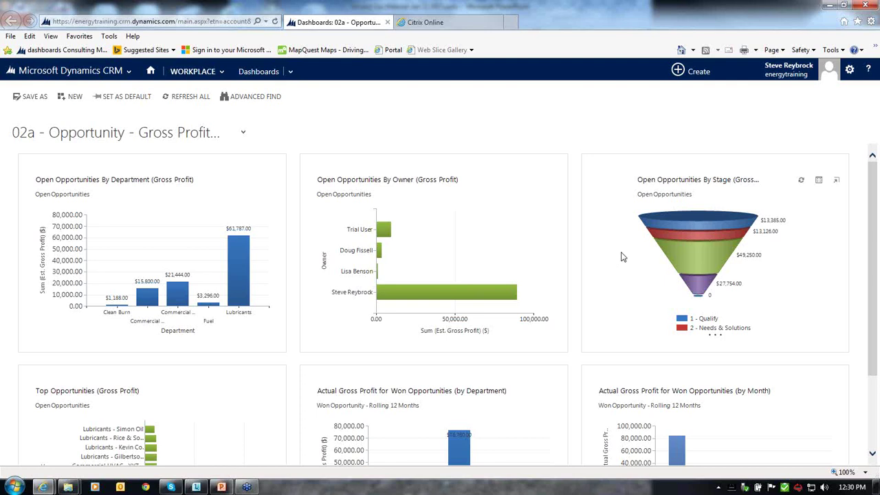
- Open the records behind the Open Opportunities By Owner chart in an enlarged window and filter them to the chart's second owner from the top
mouse_move(688, 232)
left_click(537, 182)
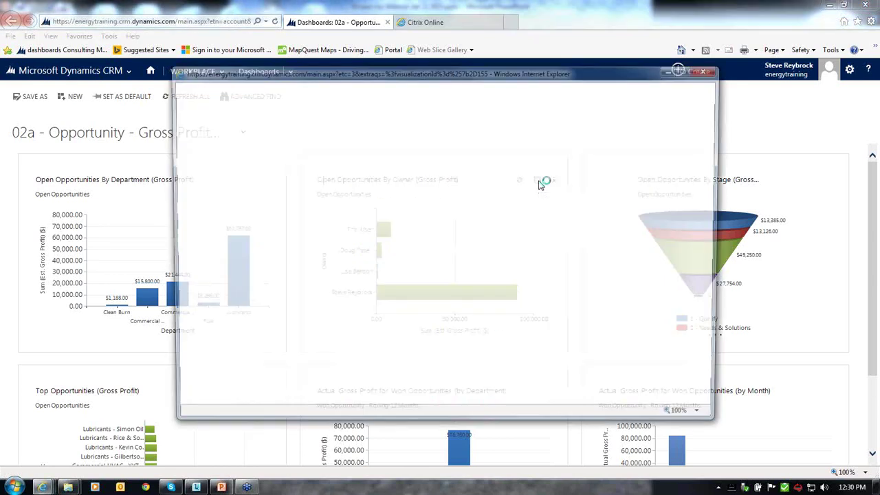
left_click_drag(725, 289, 838, 283)
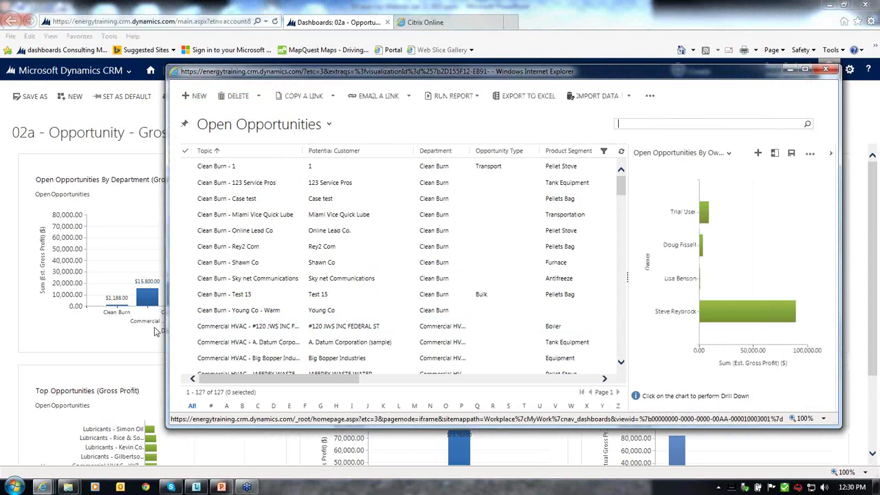
left_click_drag(156, 329, 41, 329)
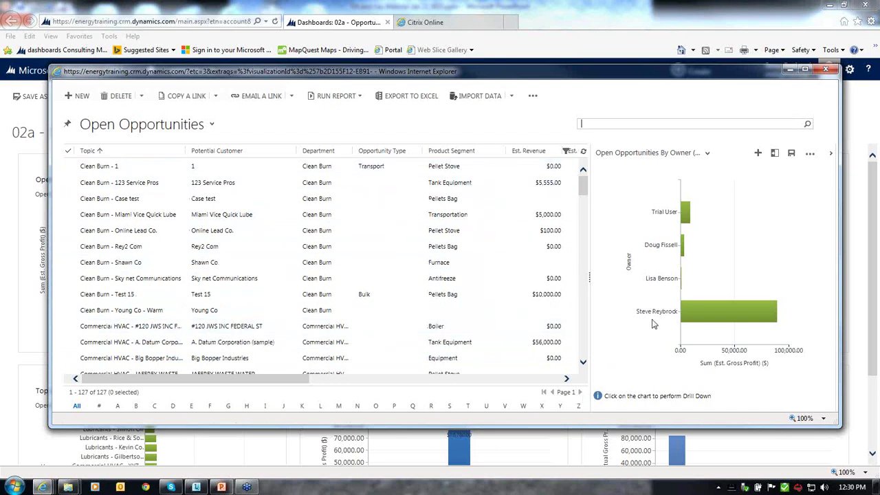
left_click(683, 250)
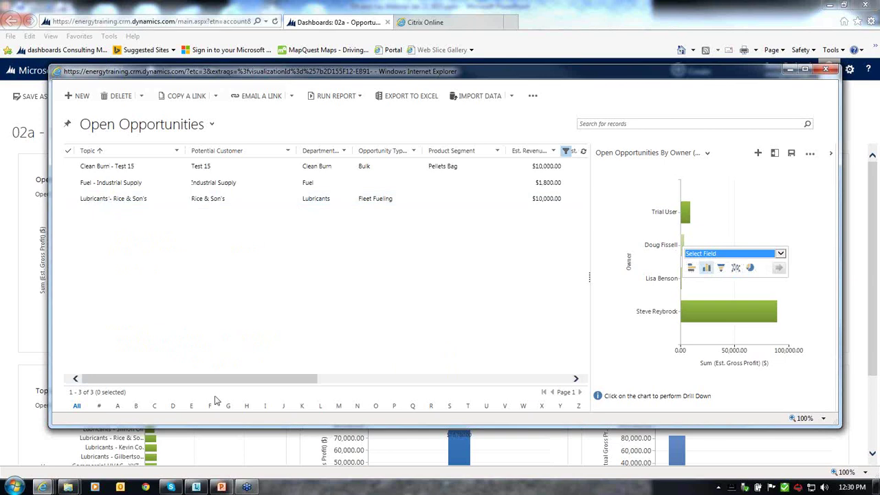
left_click_drag(222, 383, 200, 378)
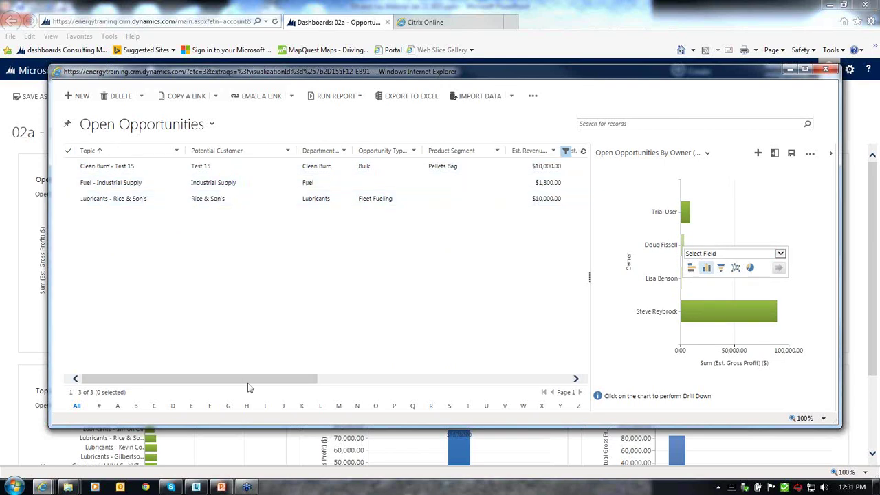
- Drill the longest owner bar in the Open Opportunities By Owner chart down by Sales Stage
left_click_drag(248, 383, 229, 377)
left_click(702, 317)
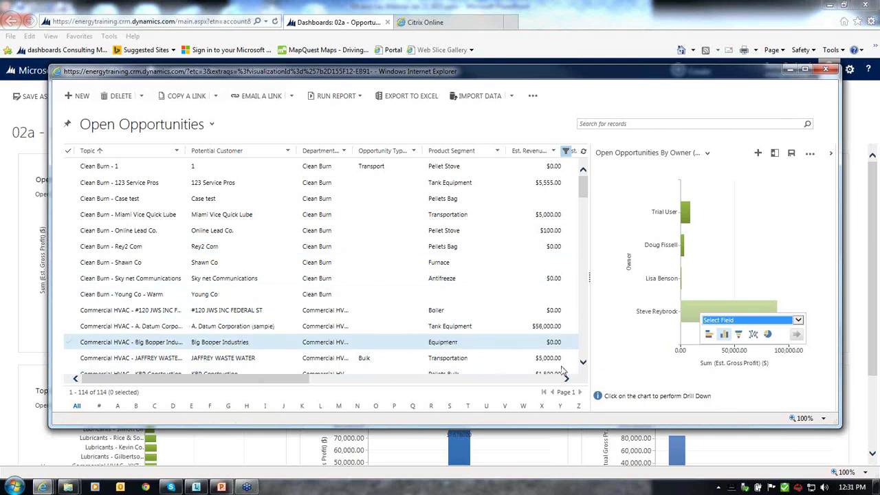
left_click(799, 322)
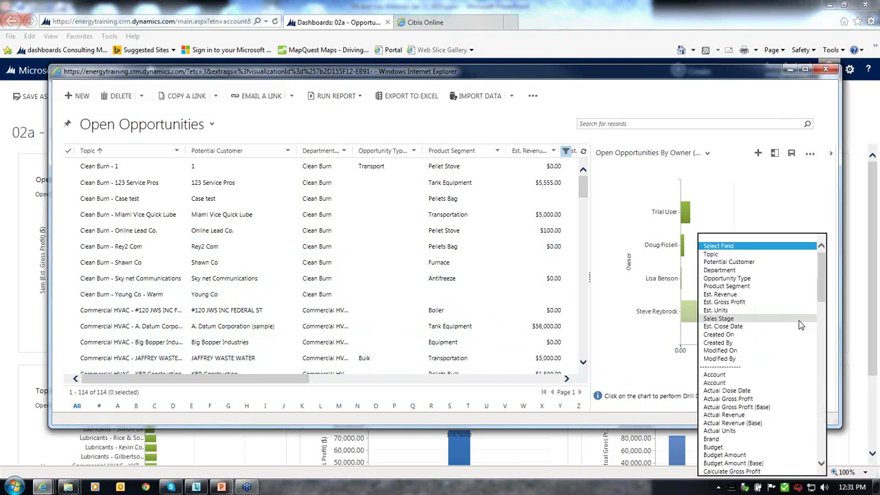
left_click(763, 320)
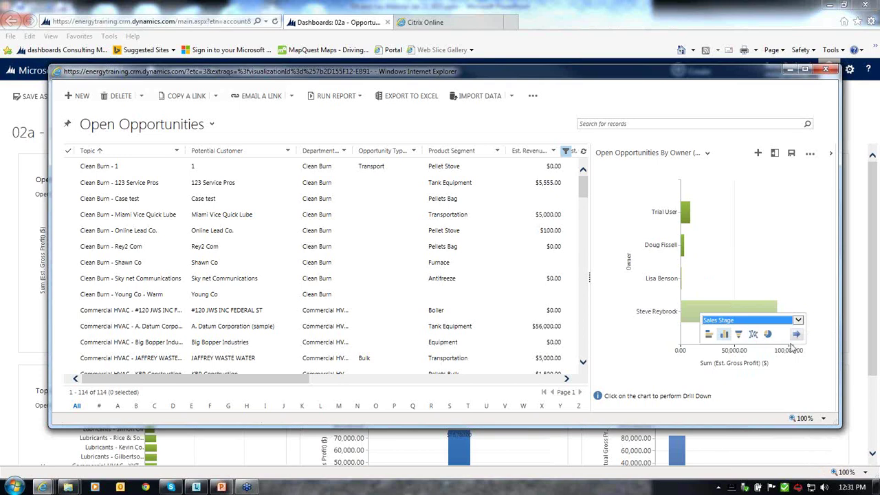
left_click(797, 335)
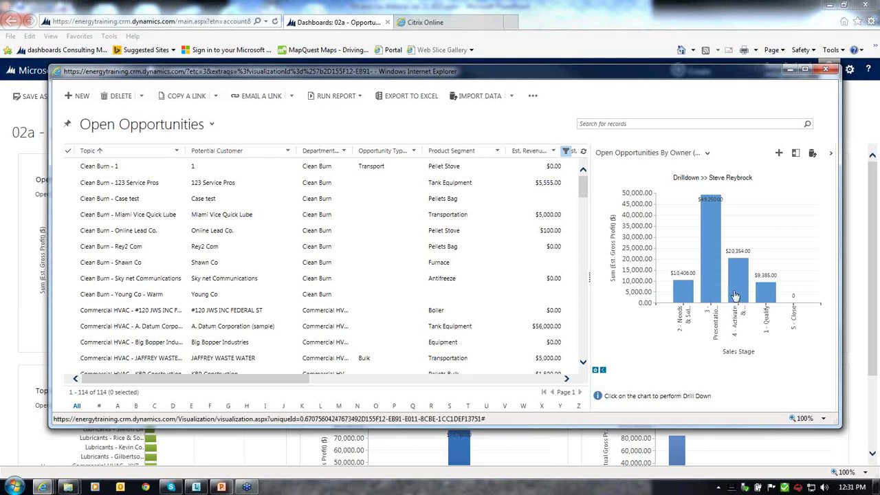
- Filter the opportunity list to the 4 - Activate & Transition stage, review the records, and close the enlarged chart window
mouse_move(736, 282)
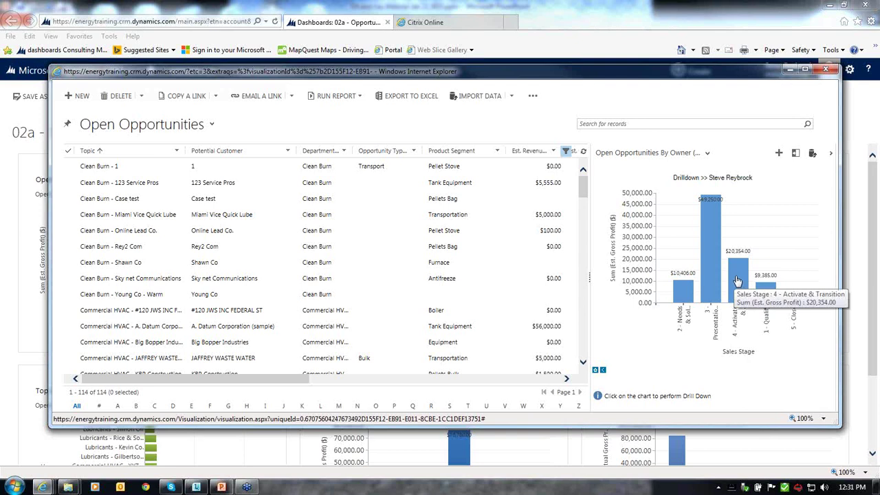
left_click(736, 282)
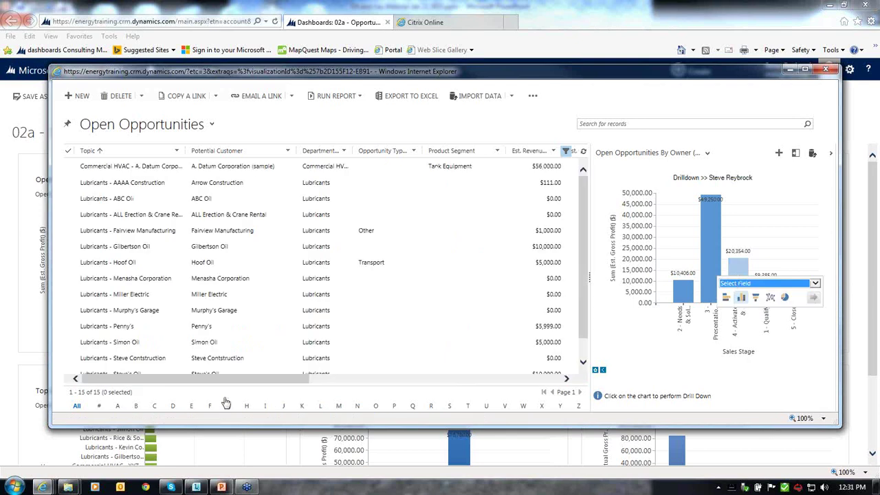
mouse_move(232, 379)
left_mouse_down()
mouse_move(284, 385)
mouse_move(215, 381)
left_mouse_up()
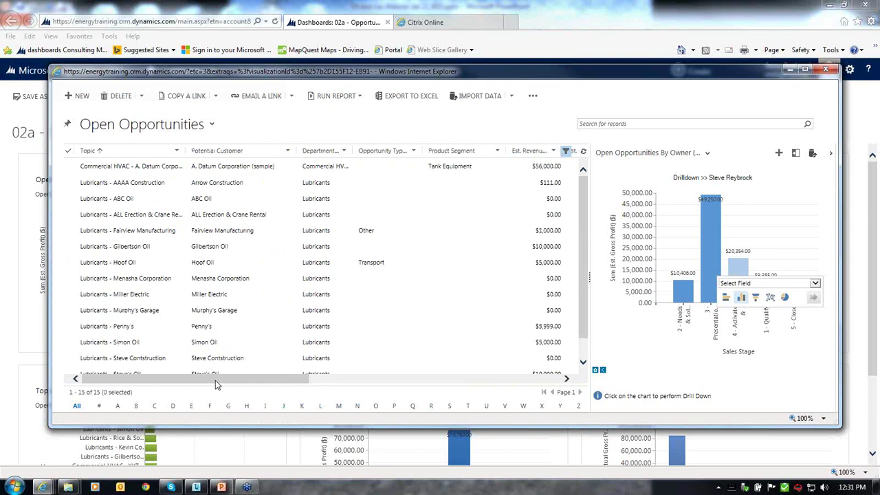
mouse_move(215, 381)
left_mouse_down()
mouse_move(234, 385)
mouse_move(202, 385)
mouse_move(209, 380)
left_mouse_up()
left_click_drag(209, 384, 196, 381)
left_click(829, 71)
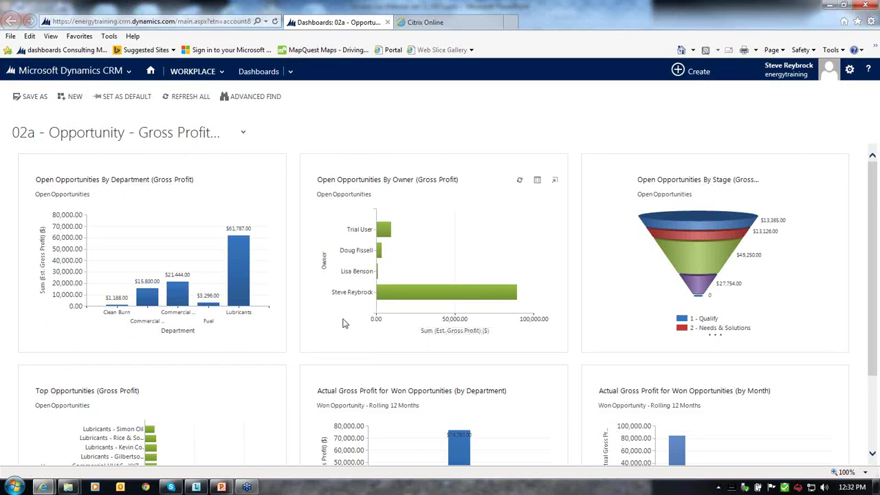
- Go to the Sales area's Open Opportunities list and open the "Lubricants - Reynolds Const." opportunity
left_click(108, 76)
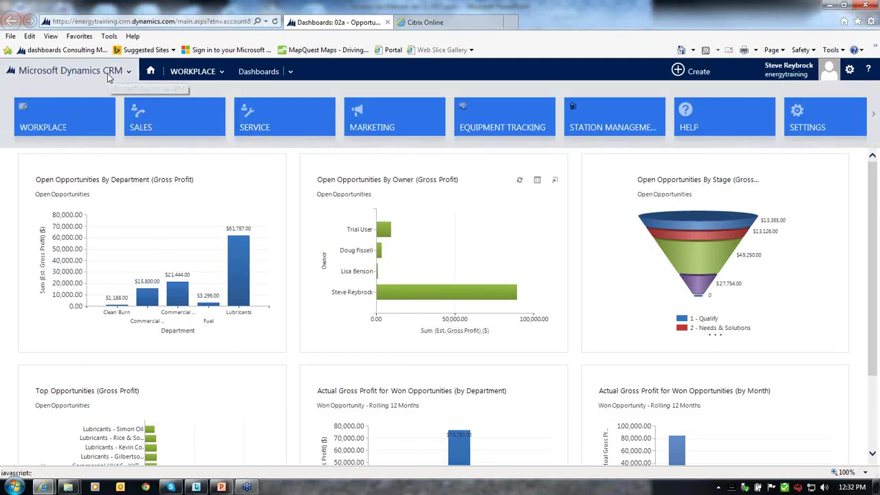
left_click(147, 118)
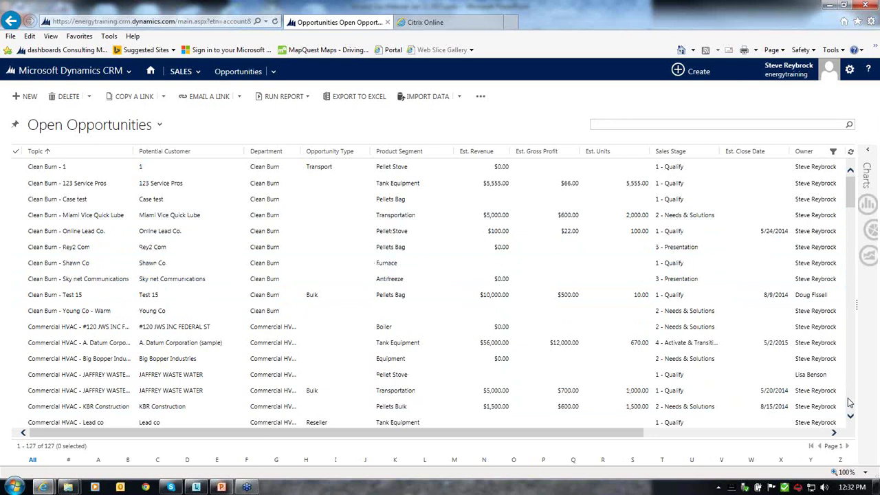
scroll(850, 403, "down", 10)
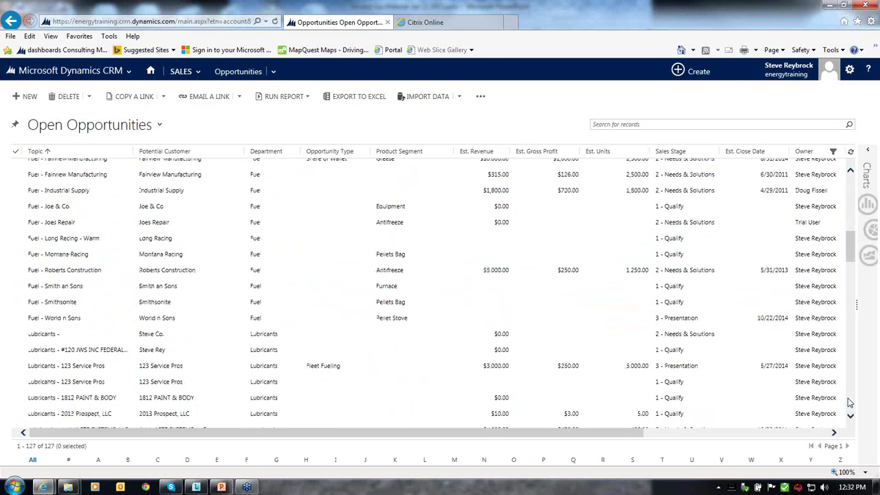
scroll(850, 403, "down", 5)
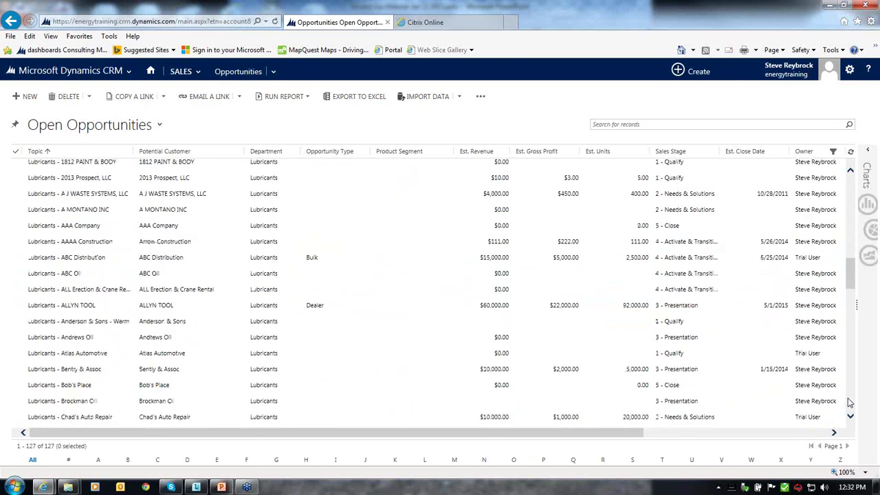
scroll(850, 402, "down", 5)
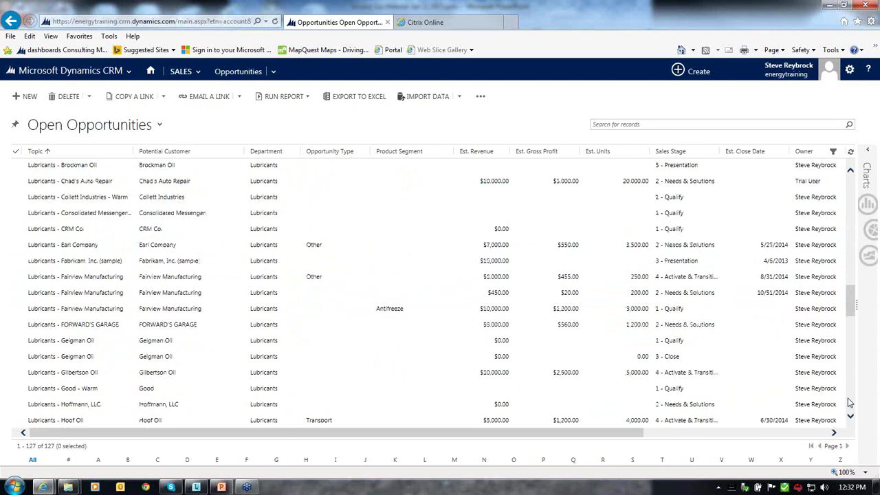
scroll(850, 402, "down", 5)
scroll(850, 403, "down", 5)
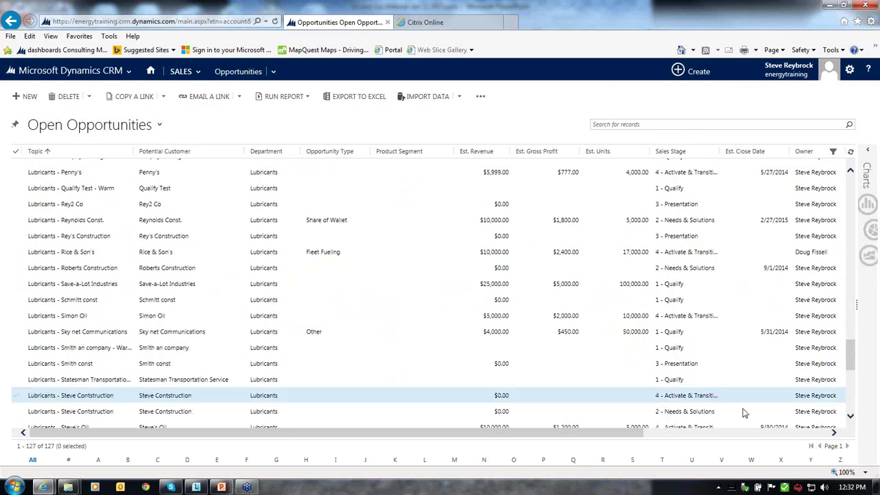
double_click(116, 220)
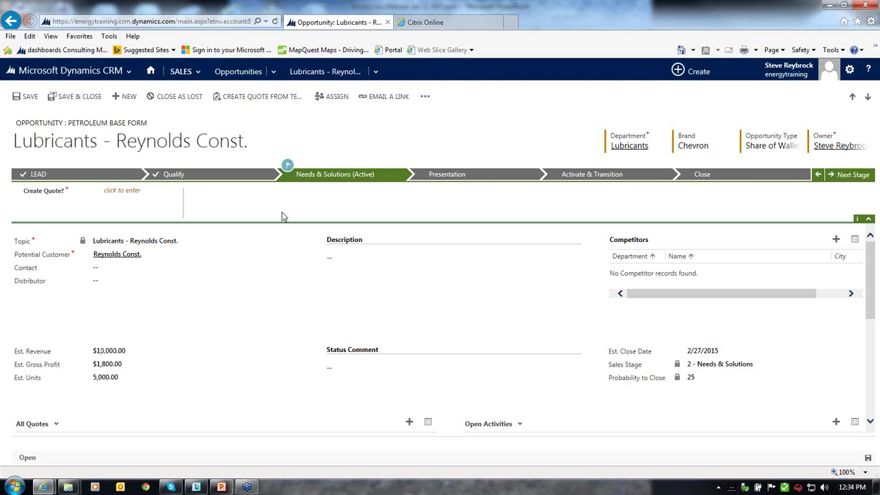
- Set Create Quote? to "Yes - External" and advance the opportunity to the Presentation stage
left_click(126, 195)
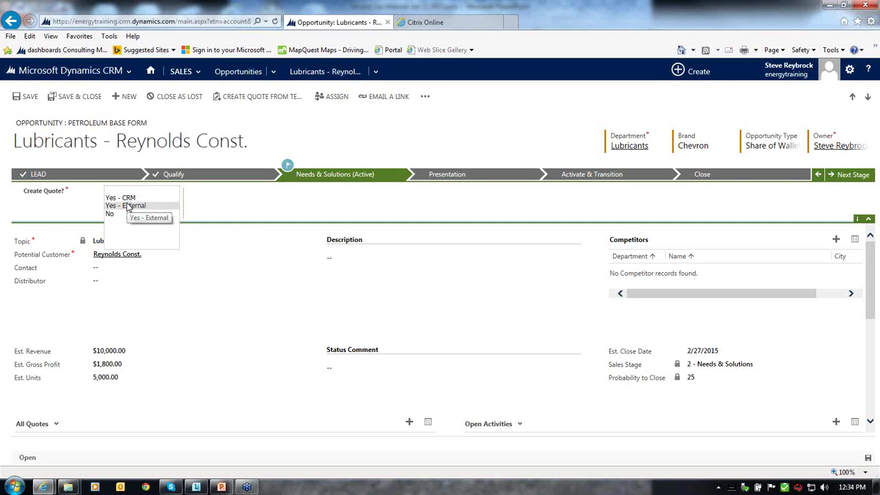
left_click(127, 207)
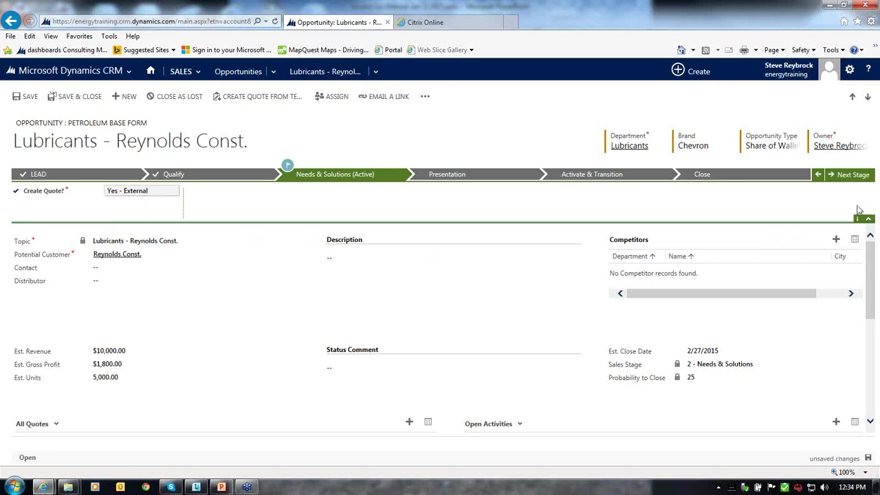
left_click(854, 177)
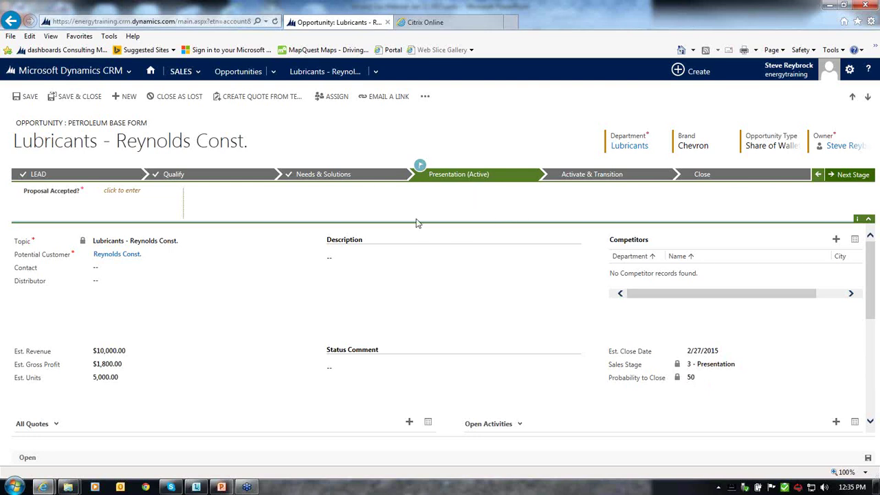
- Set Proposal Accepted? to Yes and advance the opportunity to the Activate & Transition stage
left_click(122, 193)
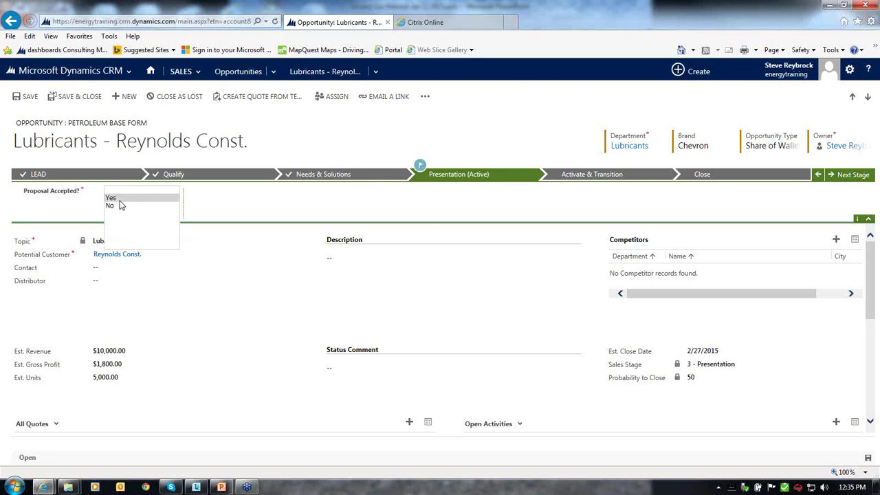
left_click(120, 198)
left_click(852, 175)
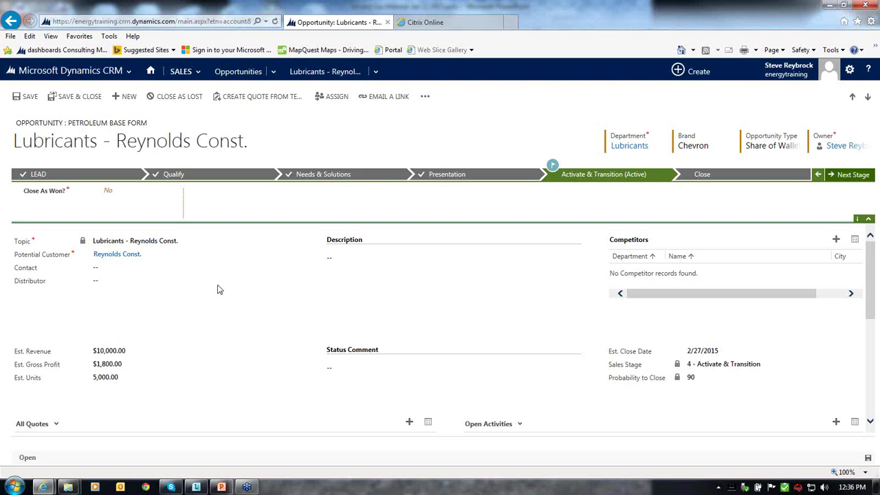
- Open the ABC Oil quote from the Sales area's My Quotes list and review its header, products and scope of work
left_click(181, 72)
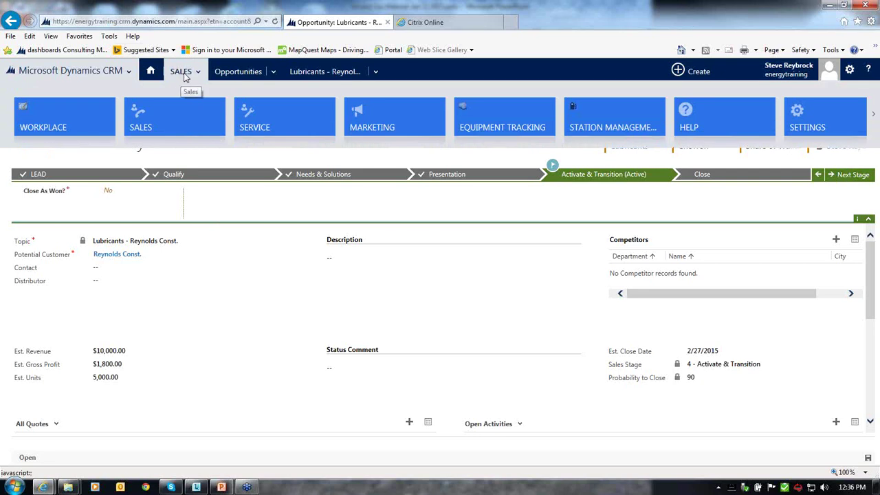
left_click(186, 74)
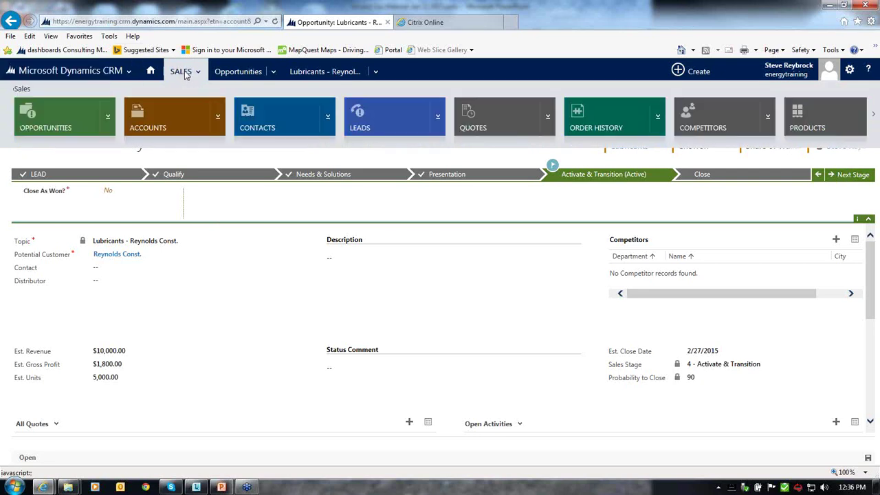
left_click(491, 115)
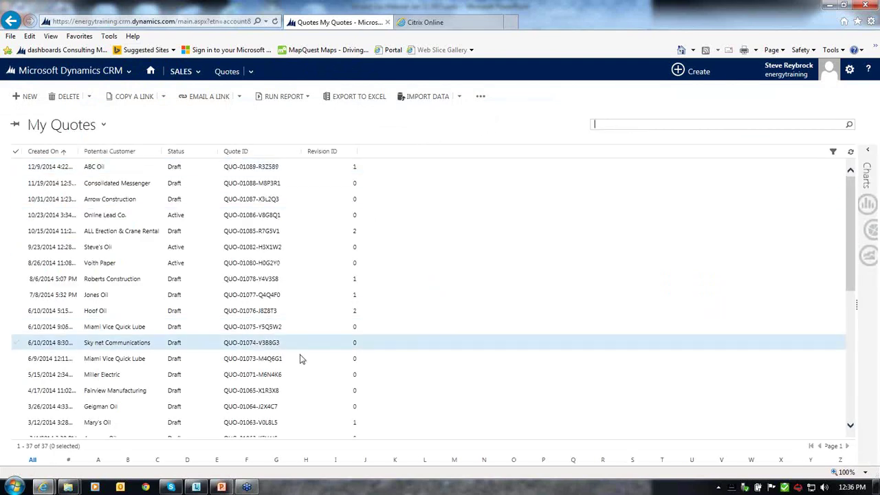
double_click(125, 172)
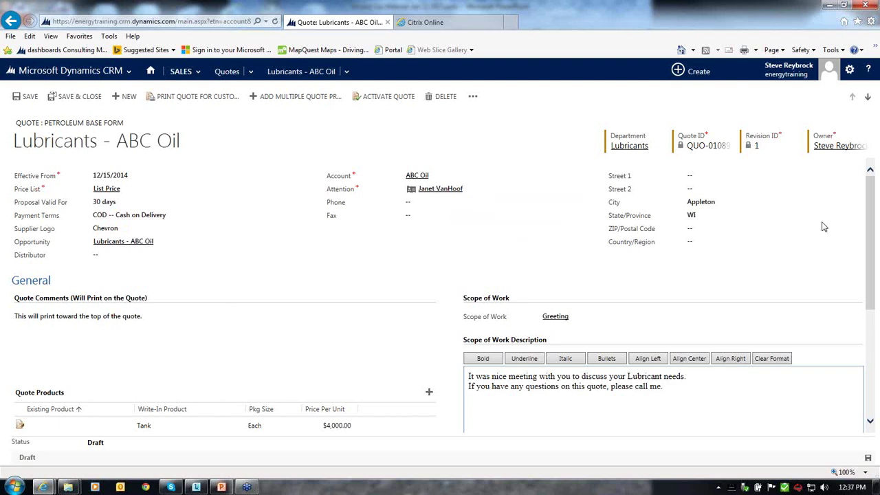
left_click_drag(873, 220, 870, 270)
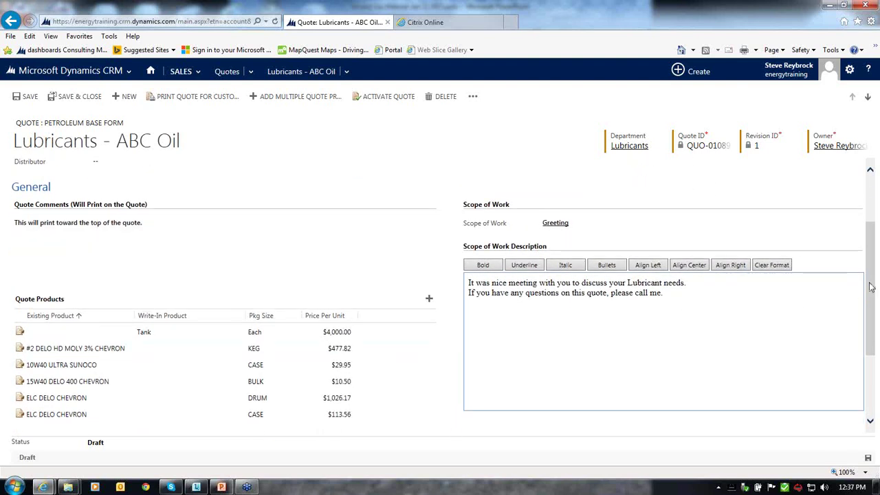
scroll(531, 309, "down", 2)
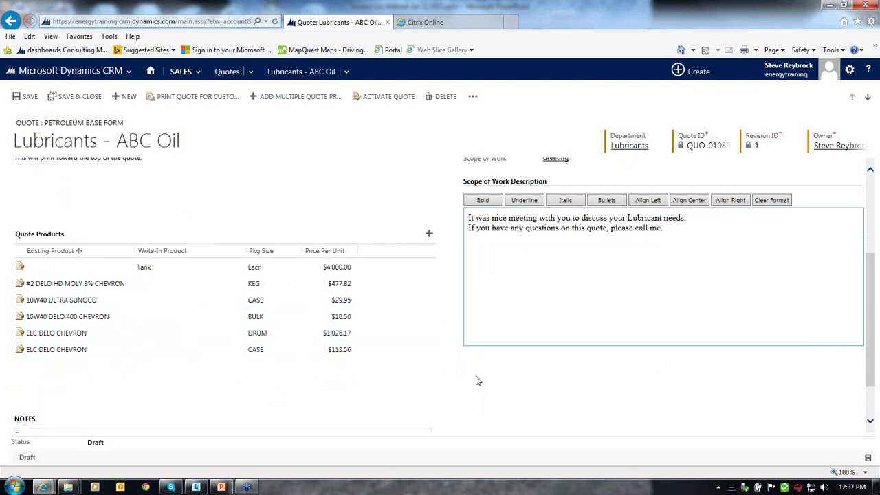
left_click_drag(873, 334, 872, 309)
scroll(825, 295, "up", 3)
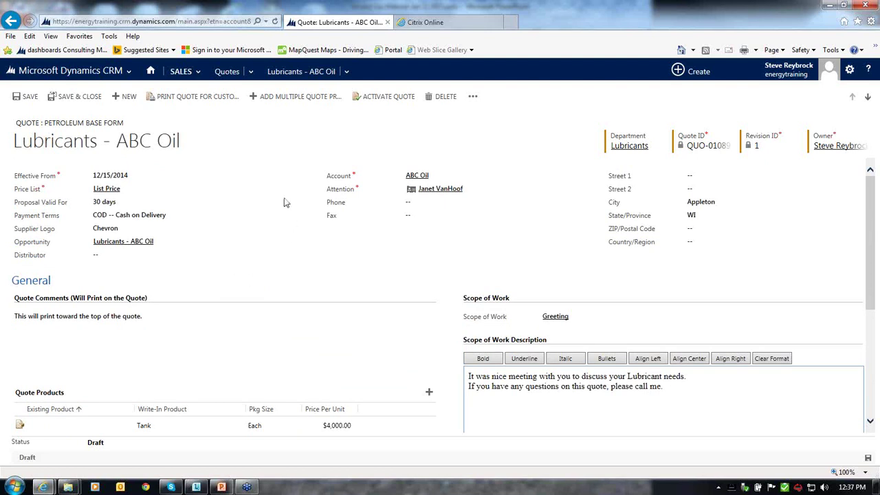
- Generate the customer print report of the ABC Oil quote, review it from header to footer, and close both report viewers
left_click(212, 103)
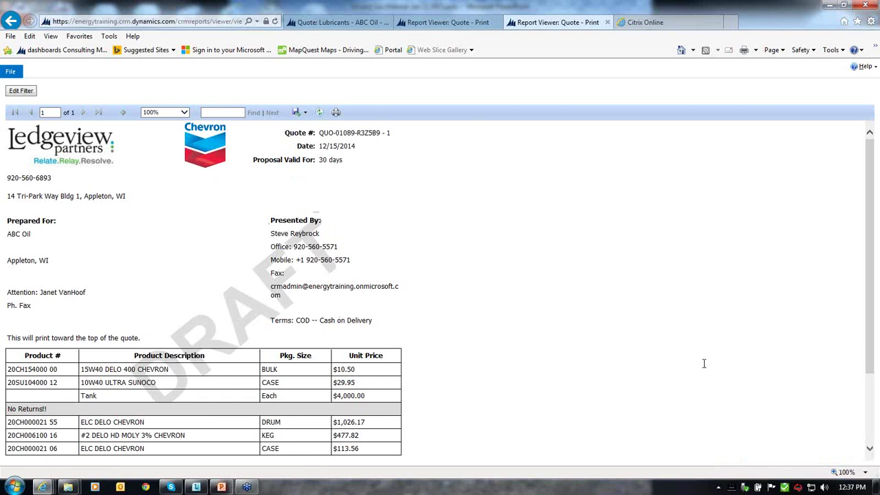
scroll(871, 275, "down", 3)
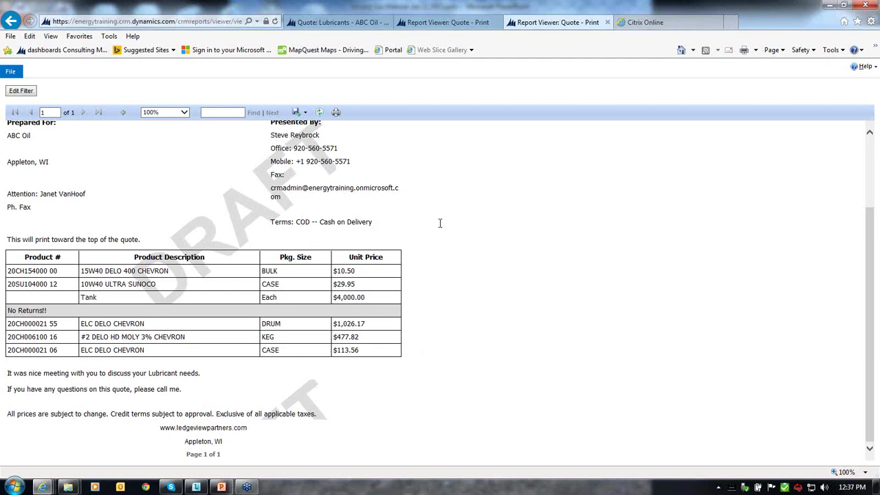
left_click_drag(870, 237, 870, 173)
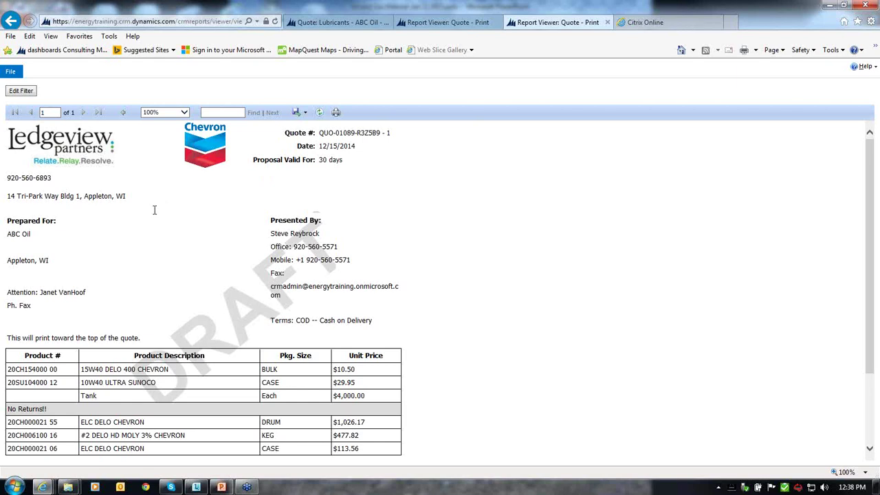
scroll(439, 289, "down", 3)
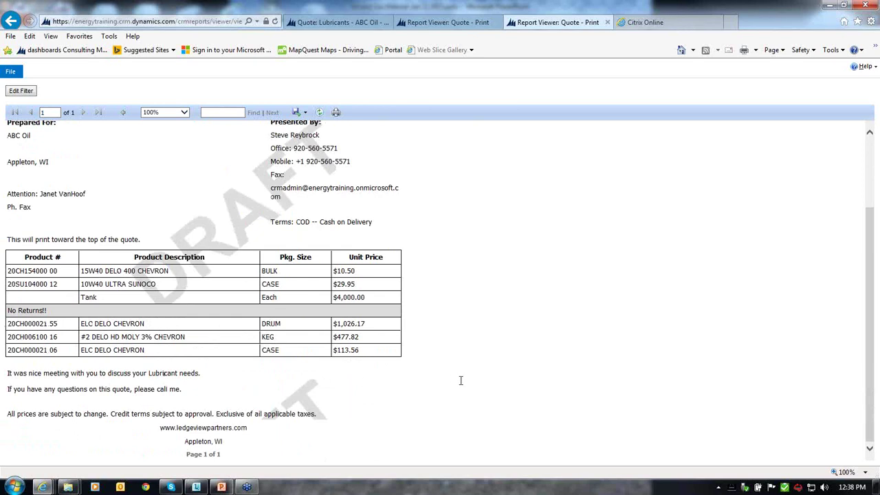
scroll(461, 381, "up", 3)
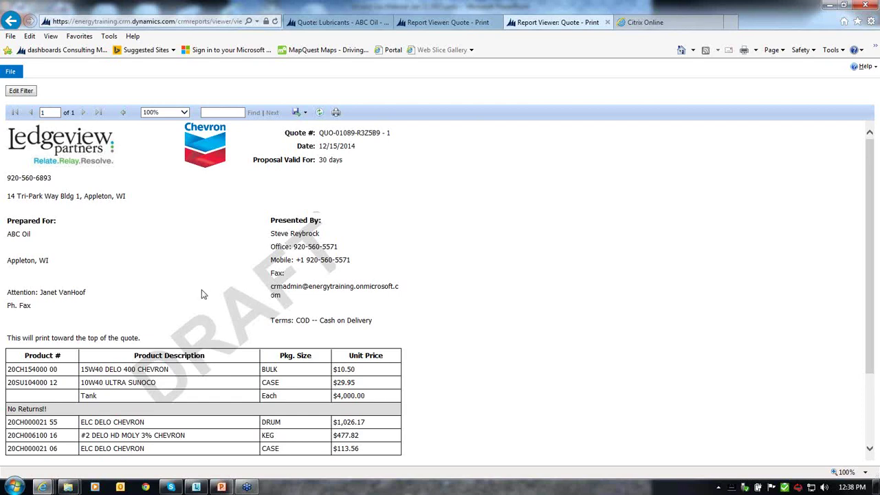
left_click(608, 22)
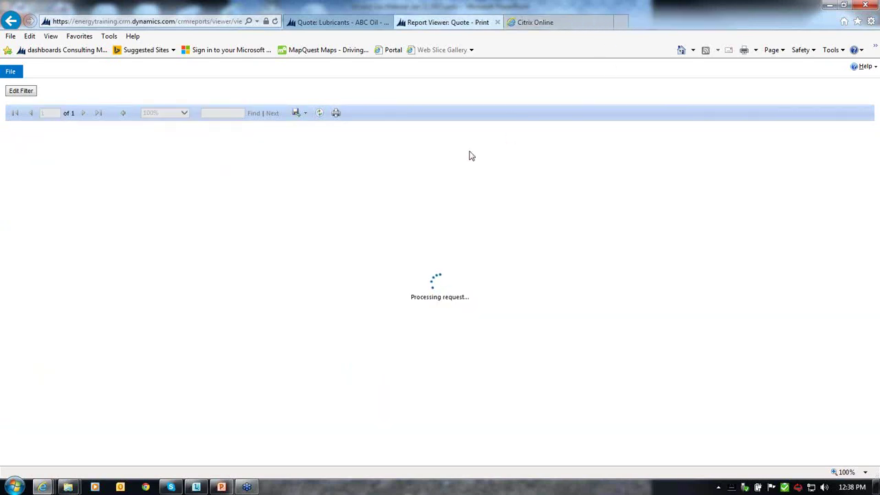
left_click(498, 23)
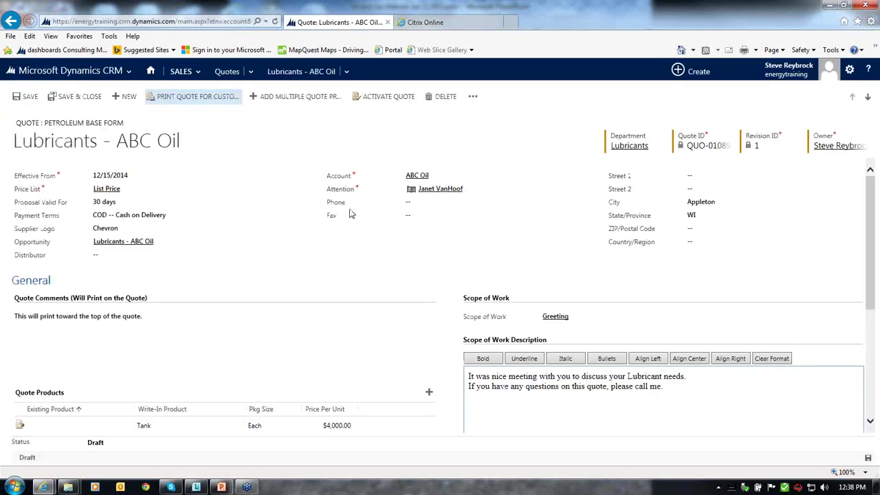
- View the Equipment Tracking area's equipment list and open the Fairview Manufacturing - 200 Gallon Tank record from Account Equipment
left_click(104, 71)
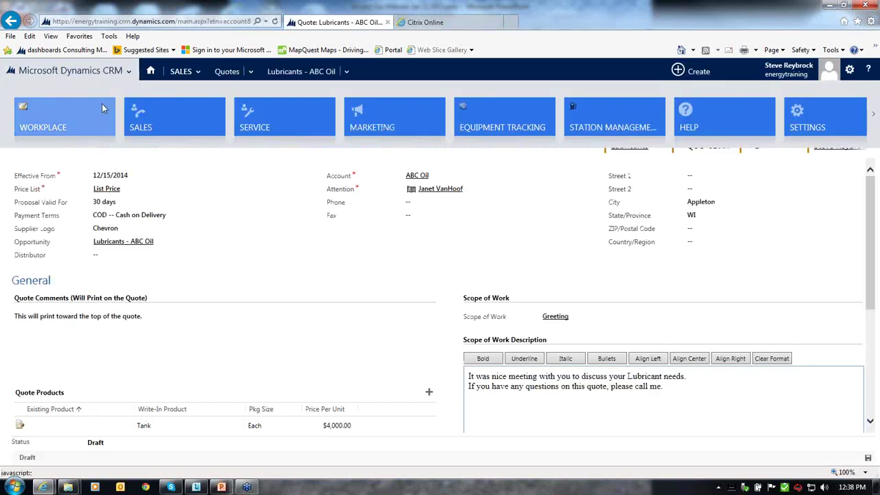
left_click(503, 113)
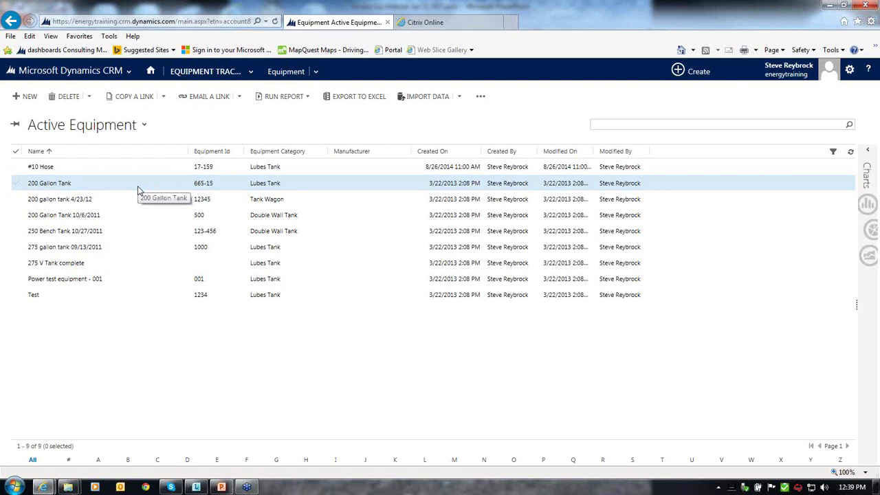
left_click(210, 76)
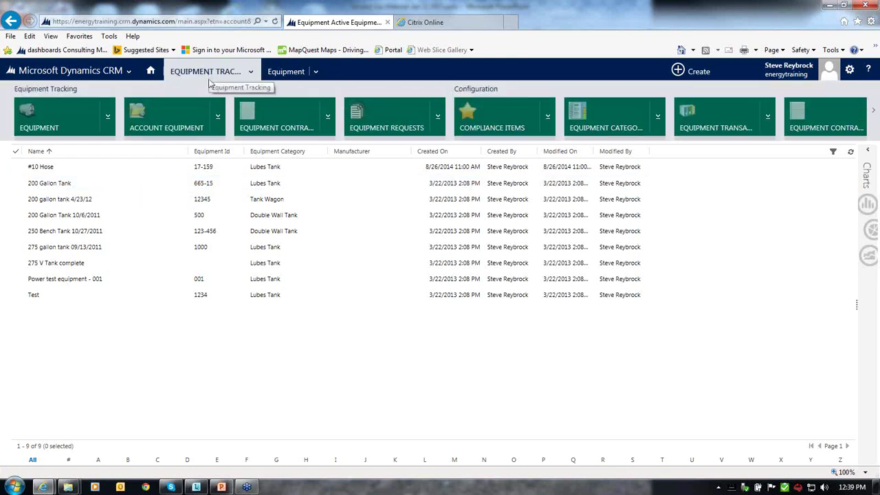
left_click(176, 114)
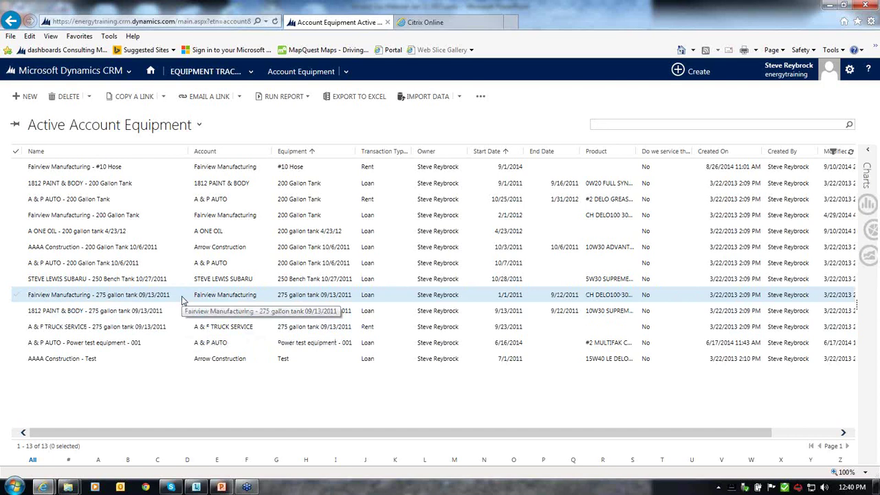
double_click(185, 217)
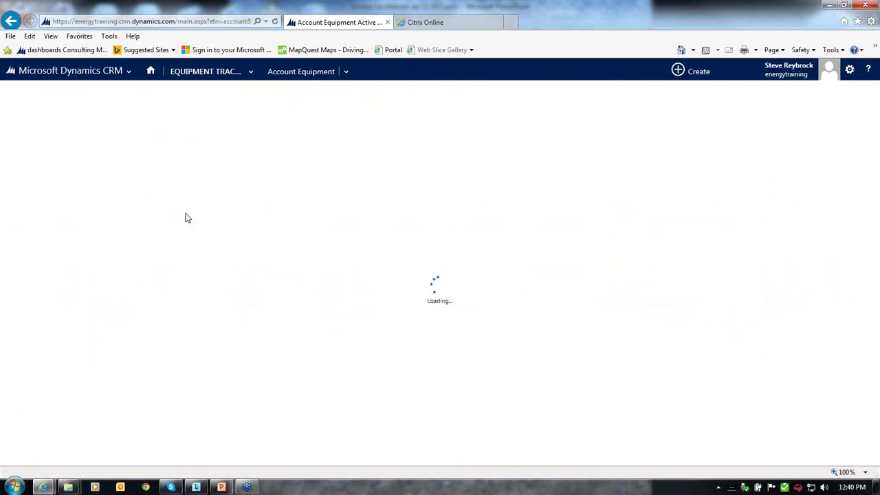
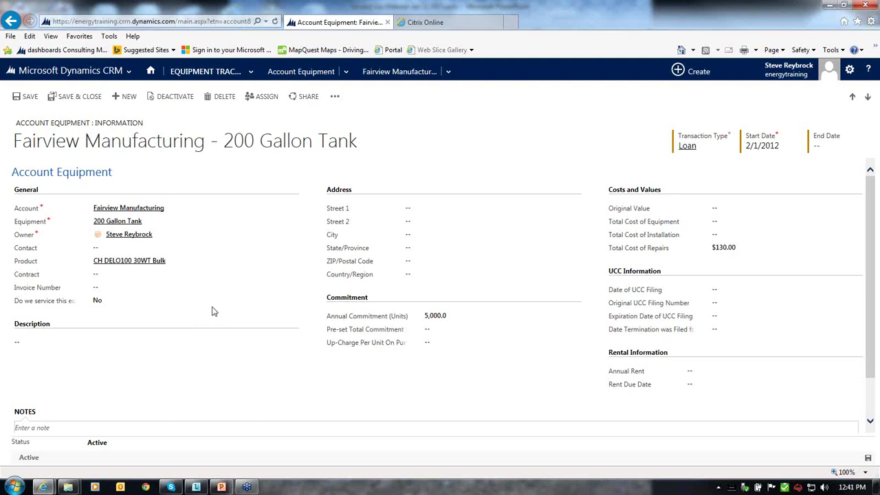
- Open the Fairview Manufacturing account linked to the tank record and list its associated account equipment
left_click(132, 217)
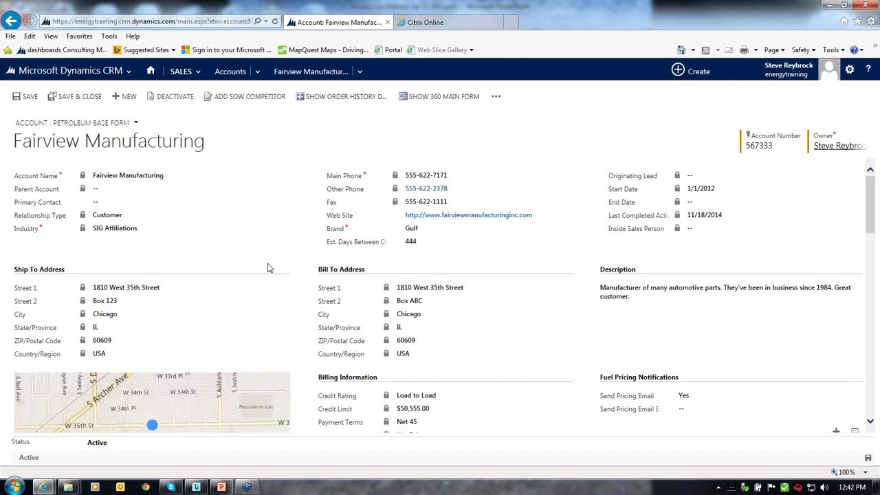
left_click(360, 71)
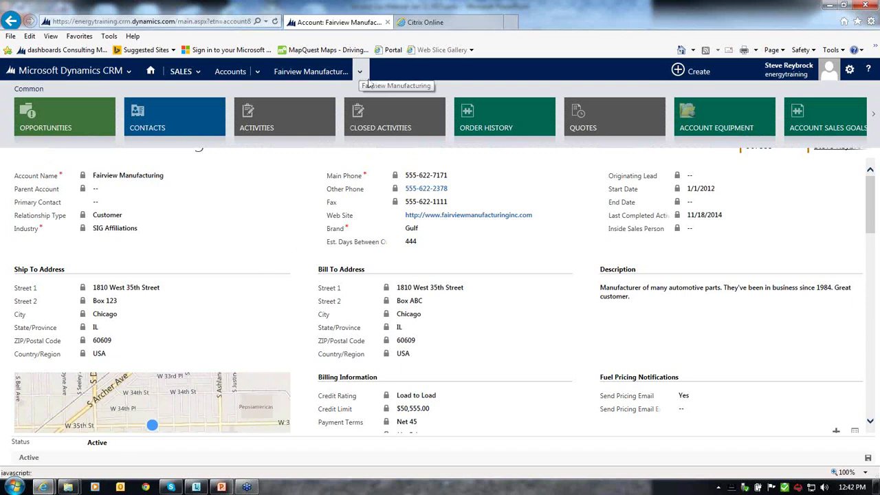
left_click(711, 117)
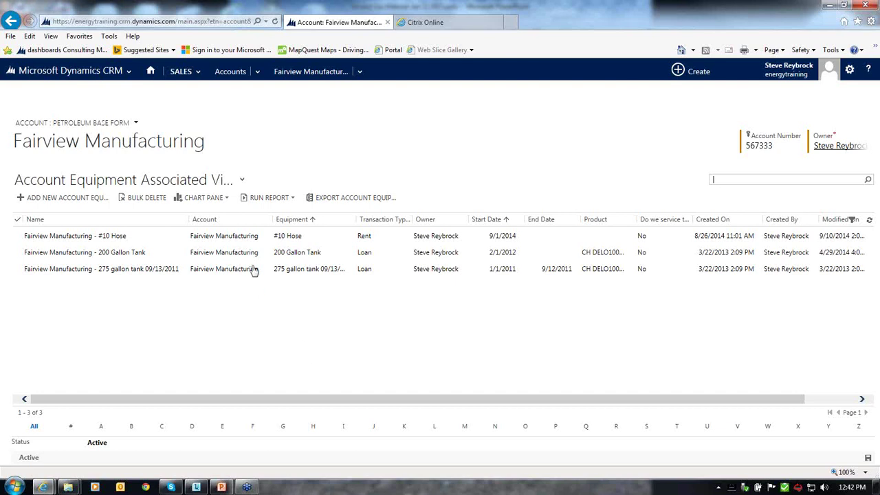
- Open the Chevron #87235 station record from the Active Stations list in the Station Management area
left_click(182, 71)
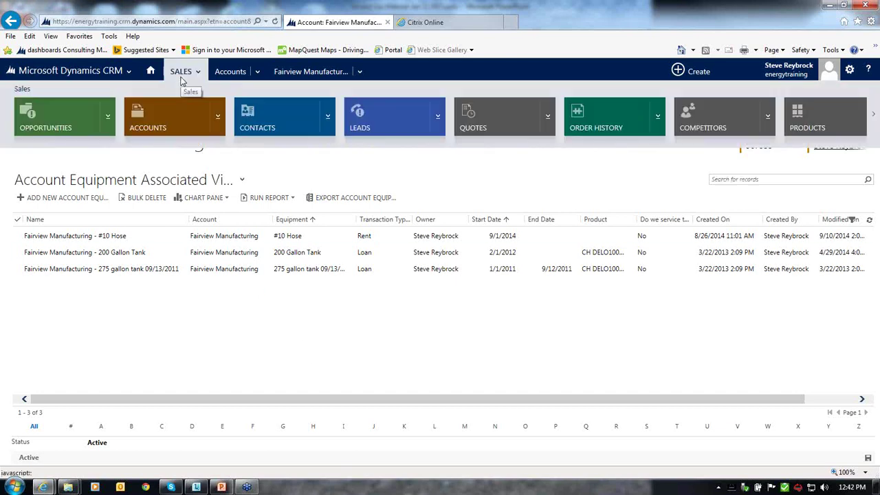
left_click(117, 71)
left_click(614, 119)
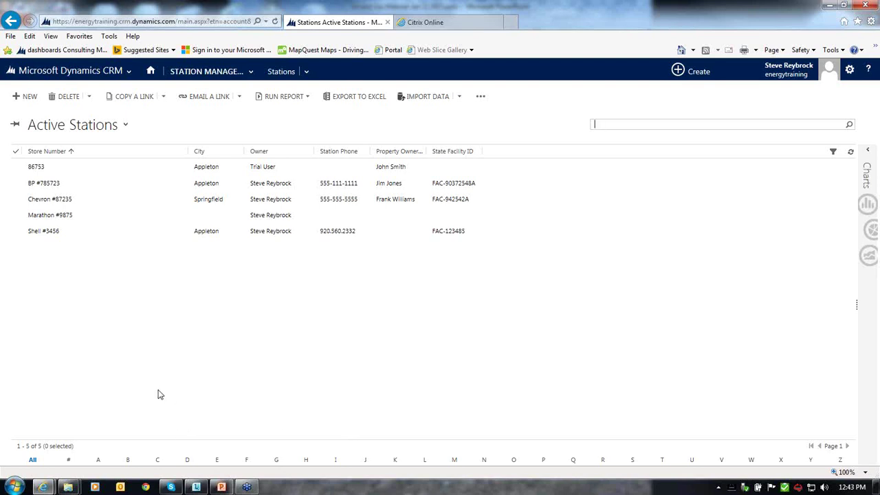
double_click(108, 202)
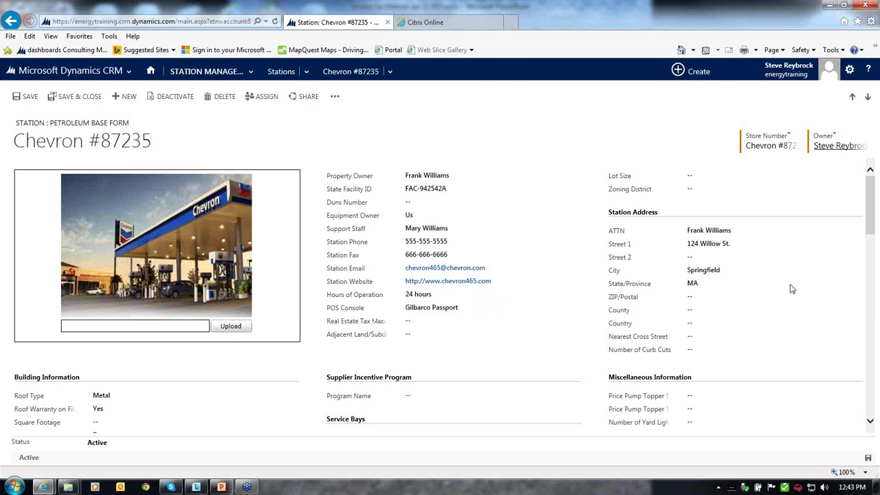
- Review the Chevron #87235 station from building information through retail strategy, canopy, pumps, tanks, compliance and notes, and return to its photo
left_click_drag(867, 213, 872, 258)
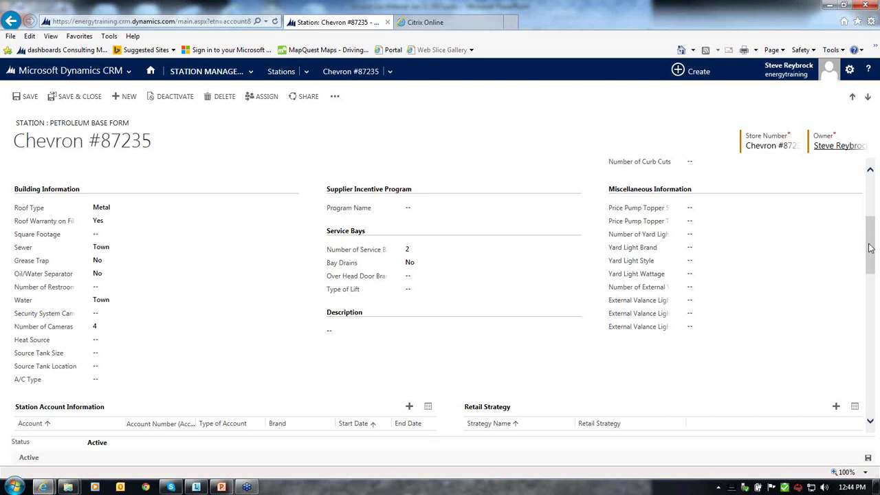
left_click_drag(870, 248, 870, 292)
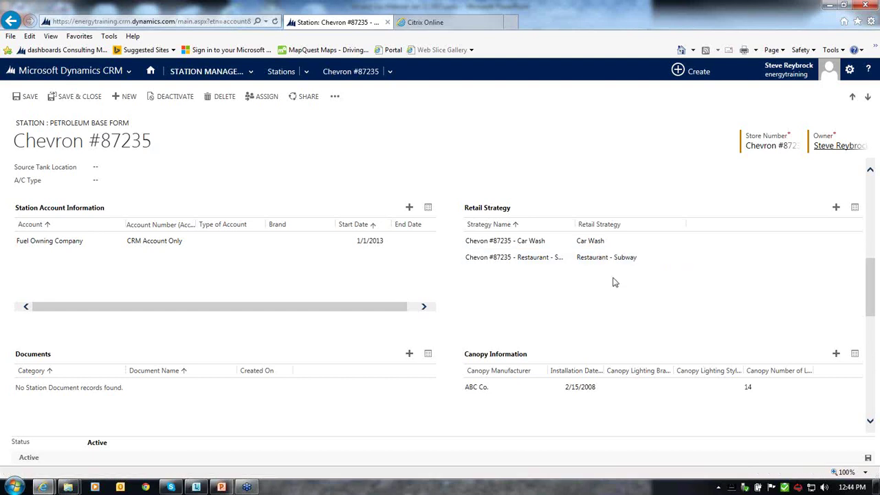
scroll(614, 279, "down", 3)
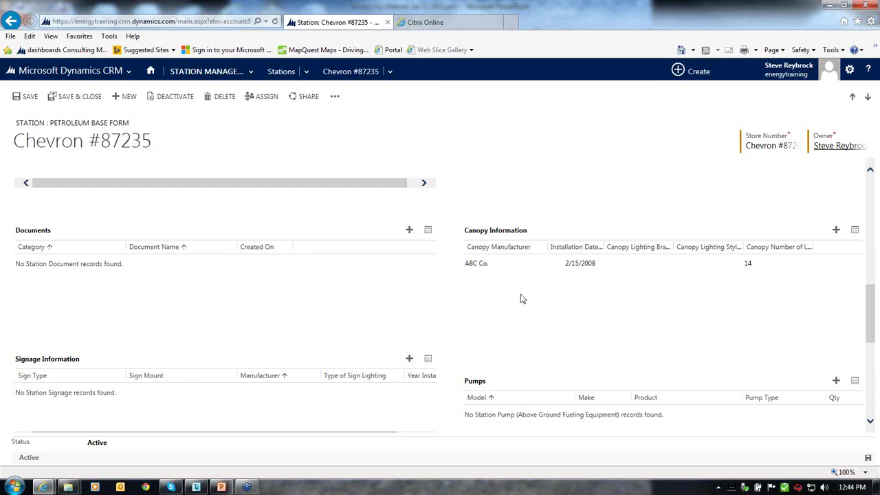
scroll(521, 298, "down", 3)
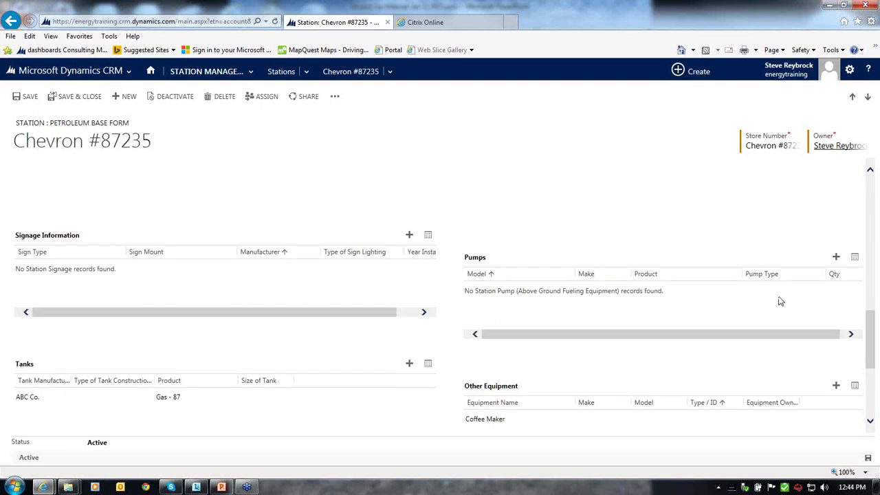
left_click_drag(874, 324, 873, 352)
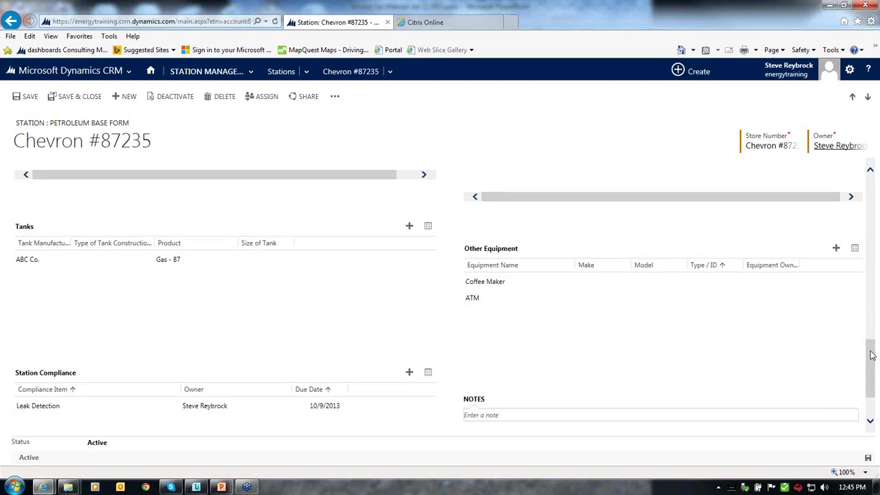
left_click_drag(867, 353, 835, 379)
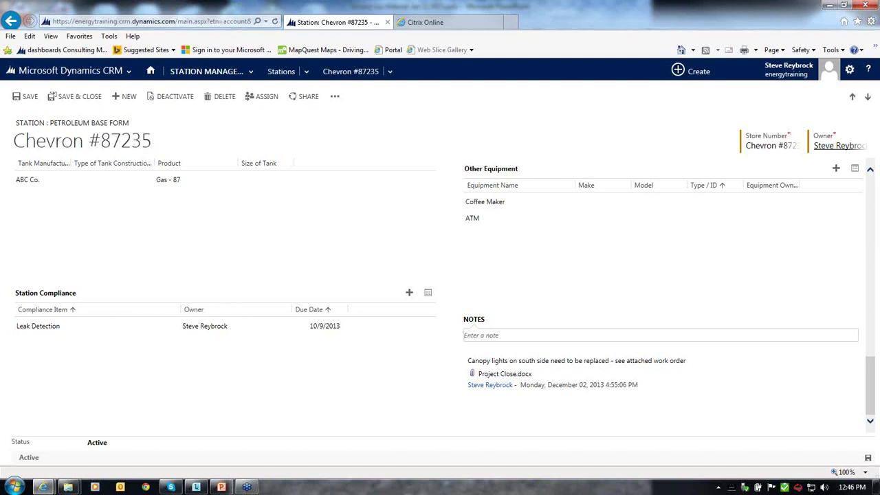
left_click_drag(873, 394, 876, 213)
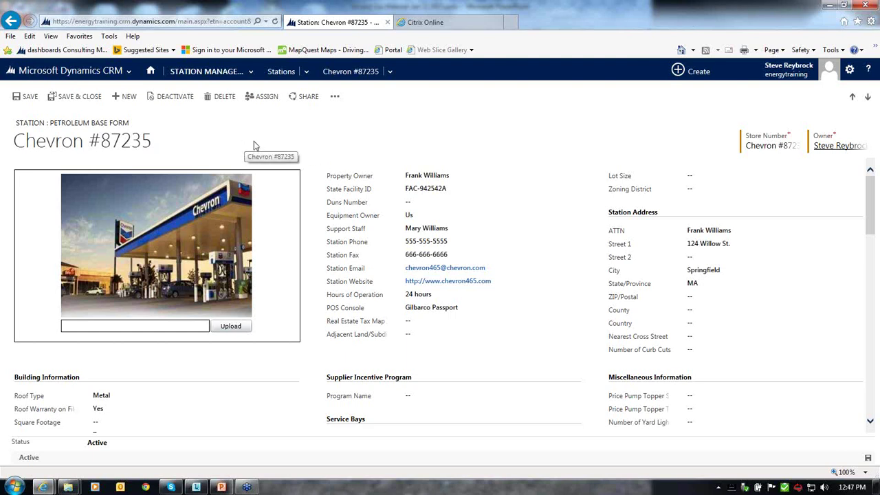
- Search the Sales area's active accounts for "fairv*" and open the Fairview Manufacturing account
left_click(107, 79)
left_click(157, 123)
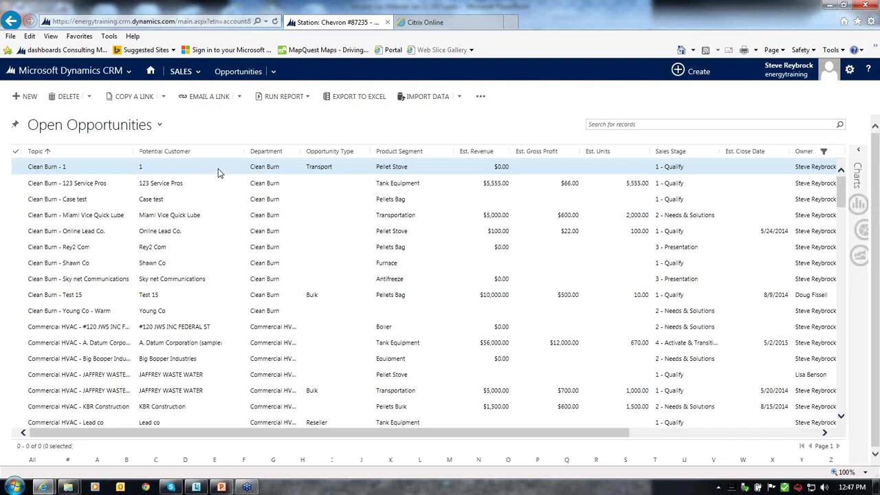
left_click(184, 71)
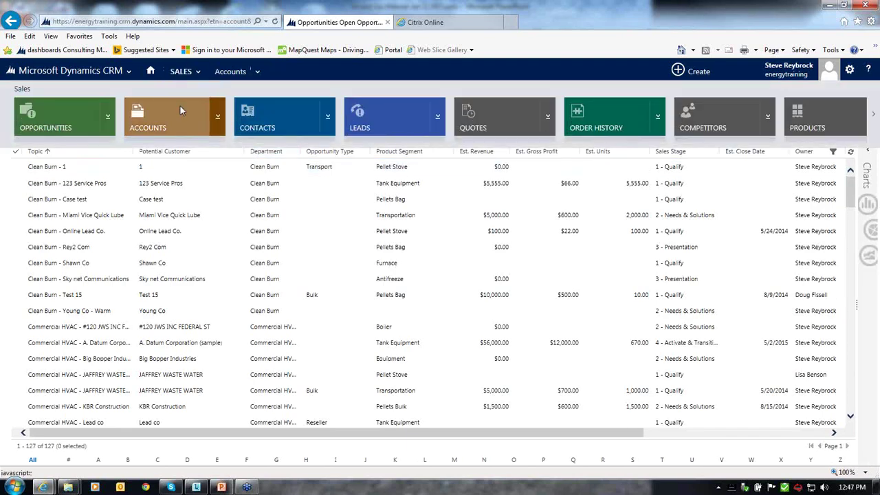
left_click(183, 111)
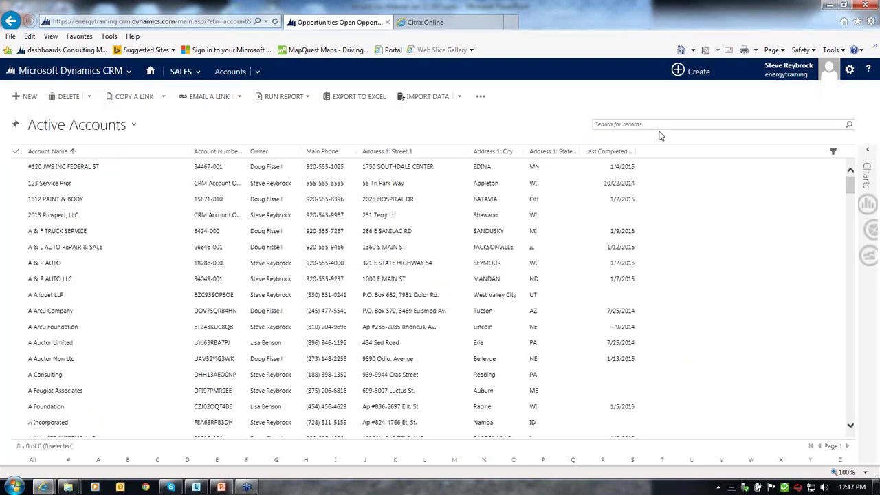
left_click(662, 124)
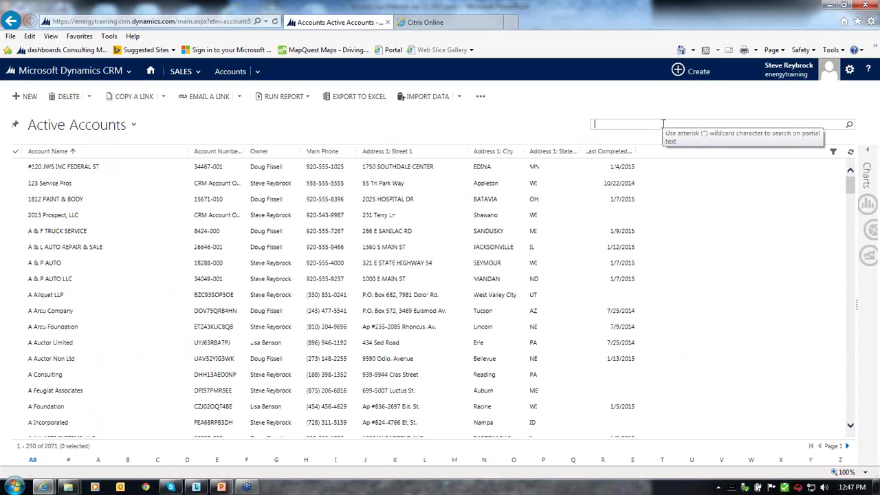
type("fa")
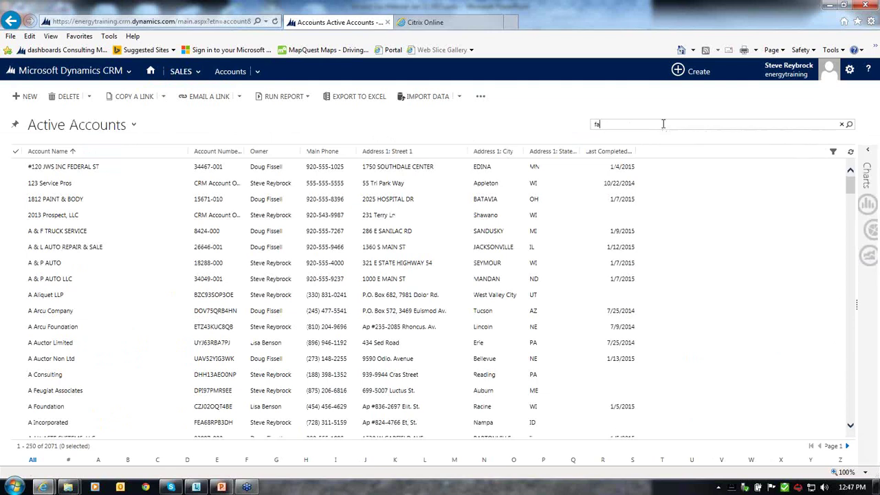
type("irvirv*")
key("Return")
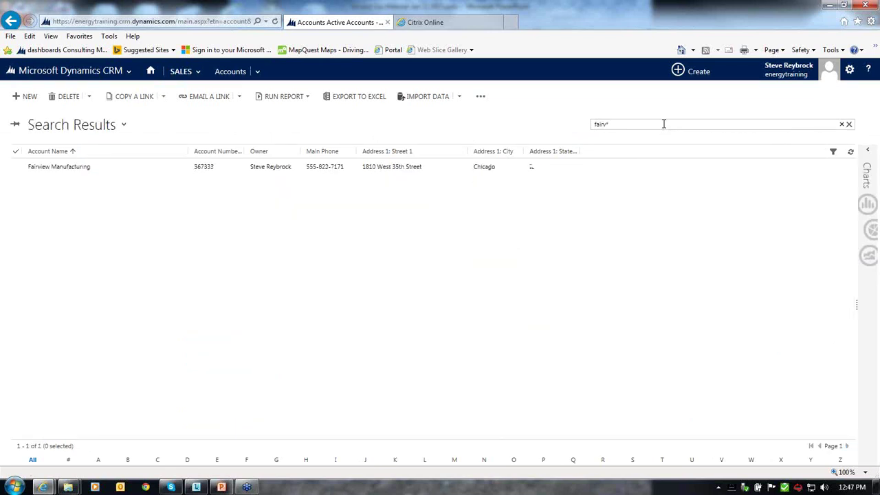
double_click(125, 170)
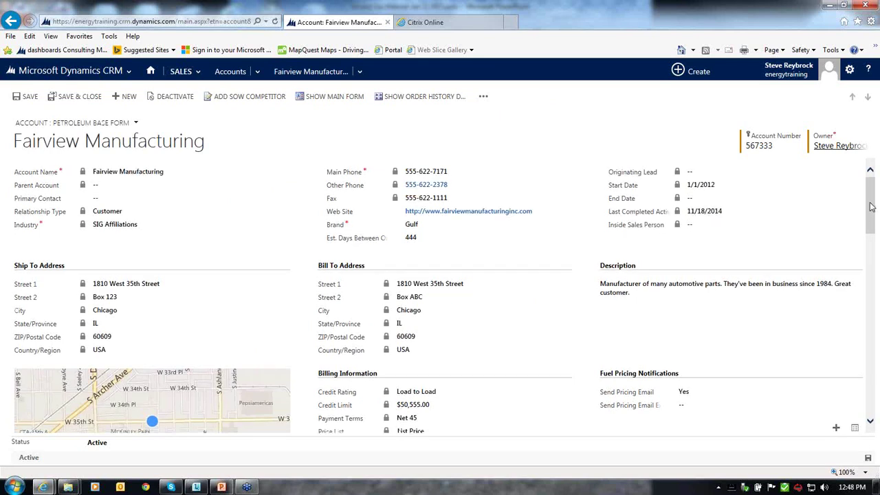
- Review the account's billing information, fuel pricing notifications and contacts, and open the first listed contact
left_click_drag(871, 204, 871, 219)
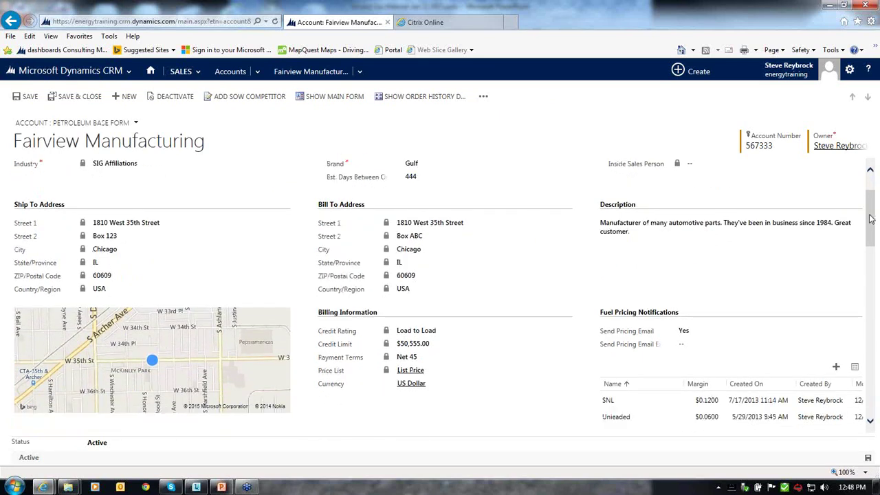
scroll(719, 313, "down", 3)
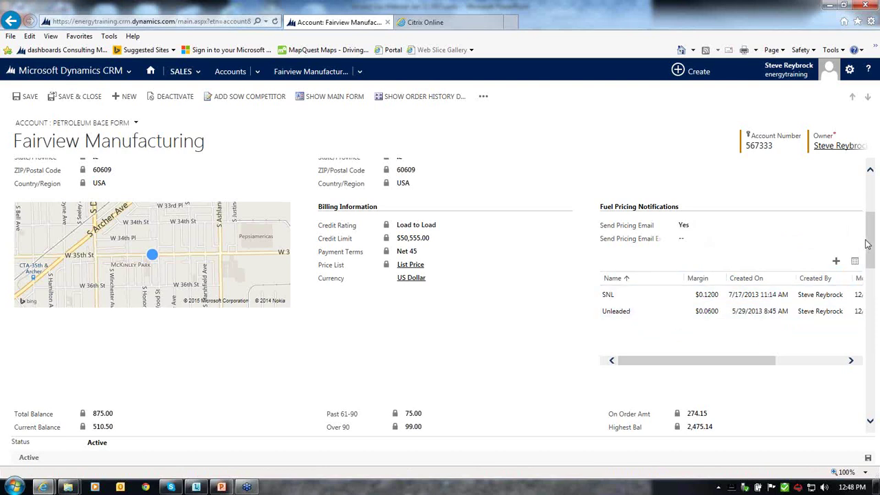
left_click_drag(872, 245, 834, 344)
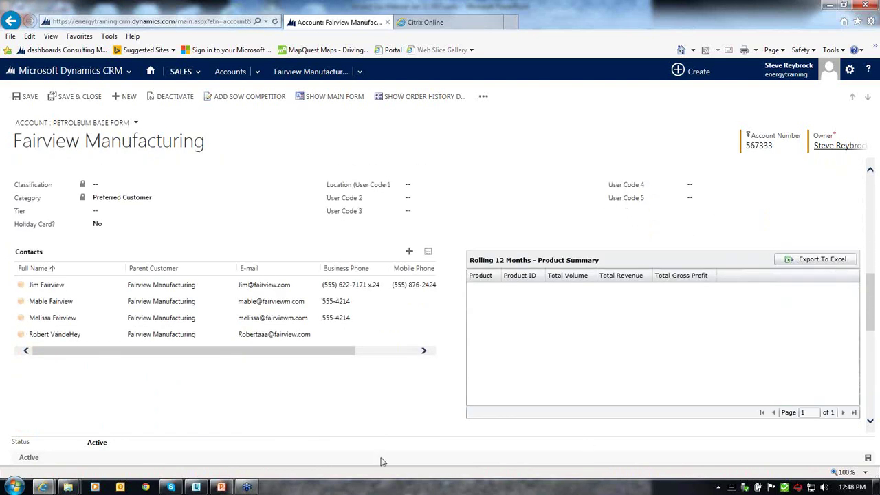
left_click(58, 287)
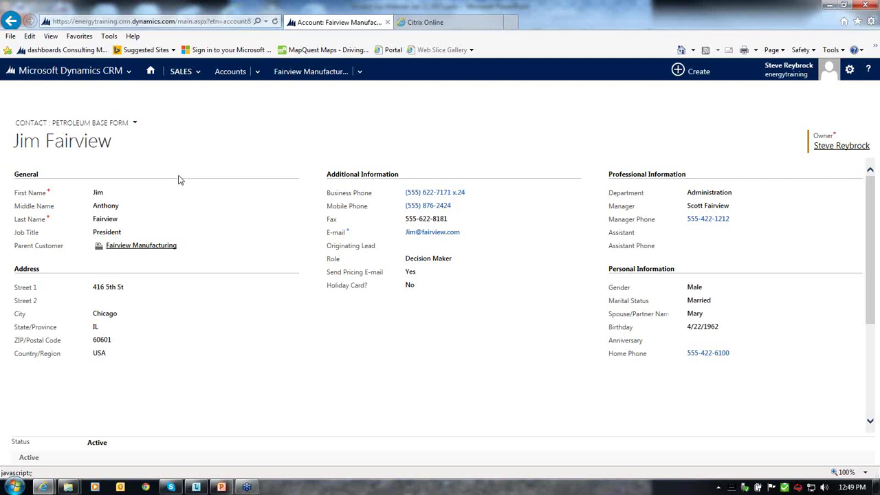
- Open the Fuel Product Pricing - 12/9/2014 record from the Sales area and inspect its Unleaded, Dyed Diesel and SNL price fields
left_click(183, 73)
scroll(188, 99, "down", 5)
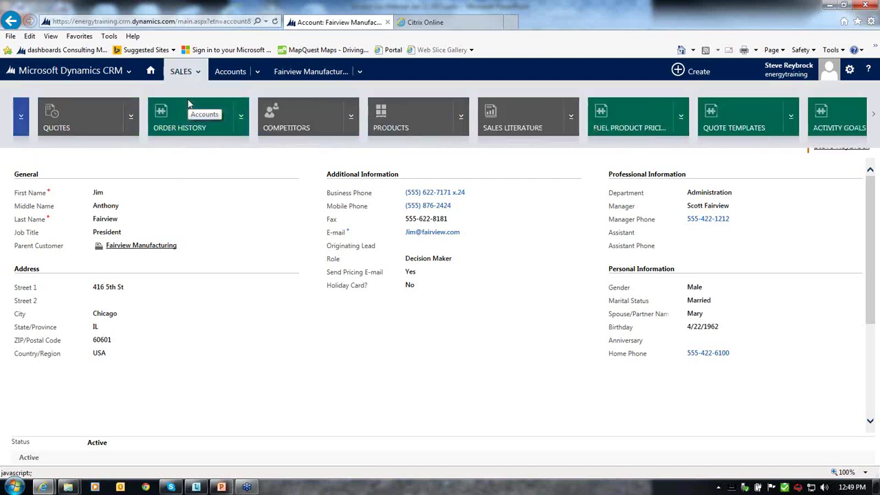
left_click(273, 113)
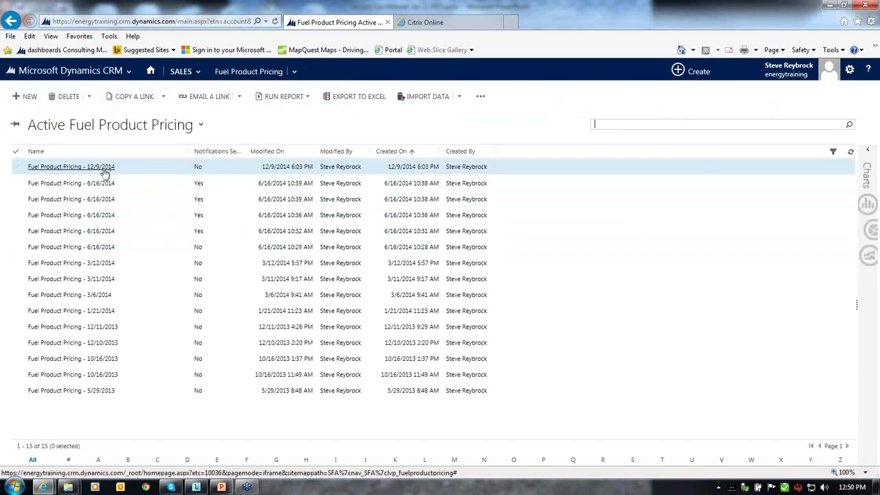
double_click(134, 171)
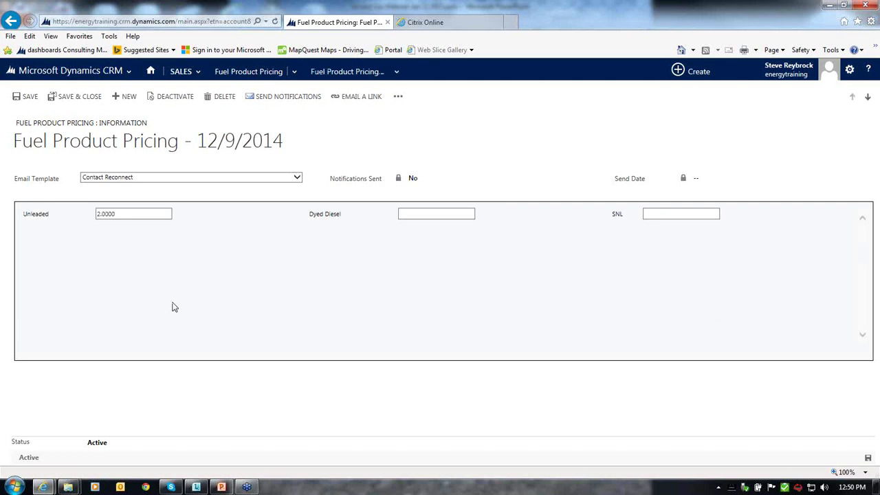
left_click(133, 215)
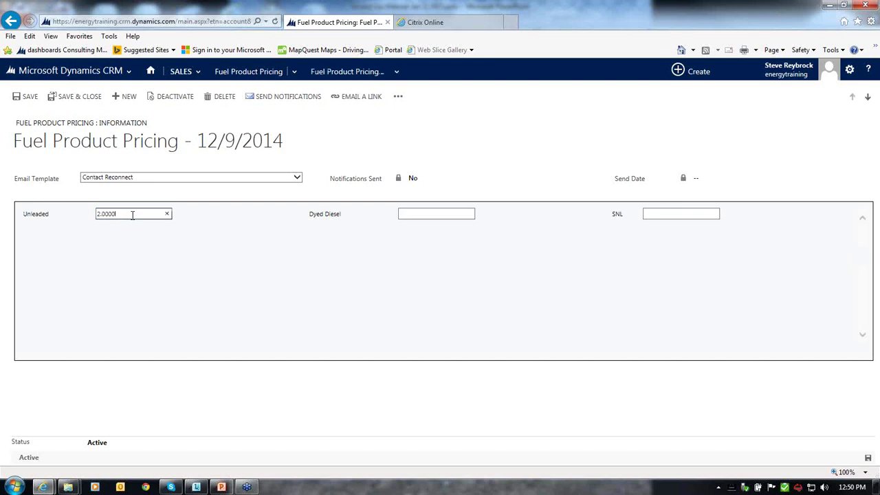
left_click(416, 212)
left_click(701, 214)
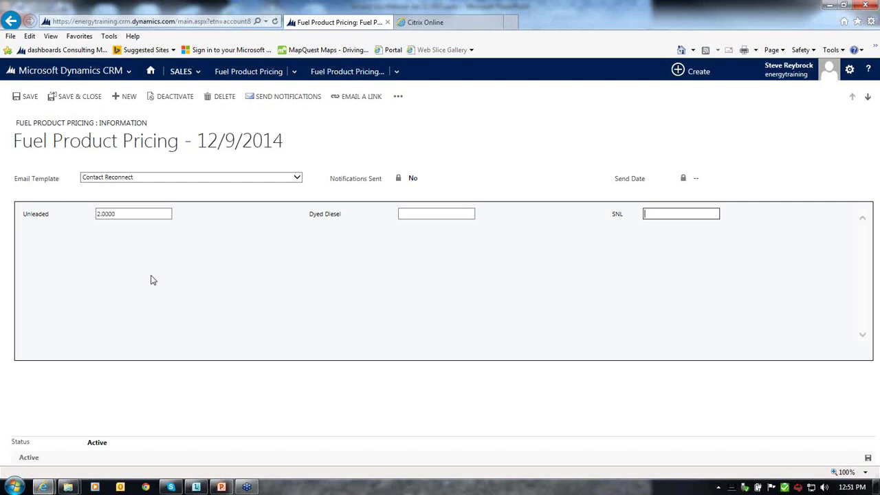
- Open the 98 - Territory Management dashboard from the Workplace area
left_click(105, 71)
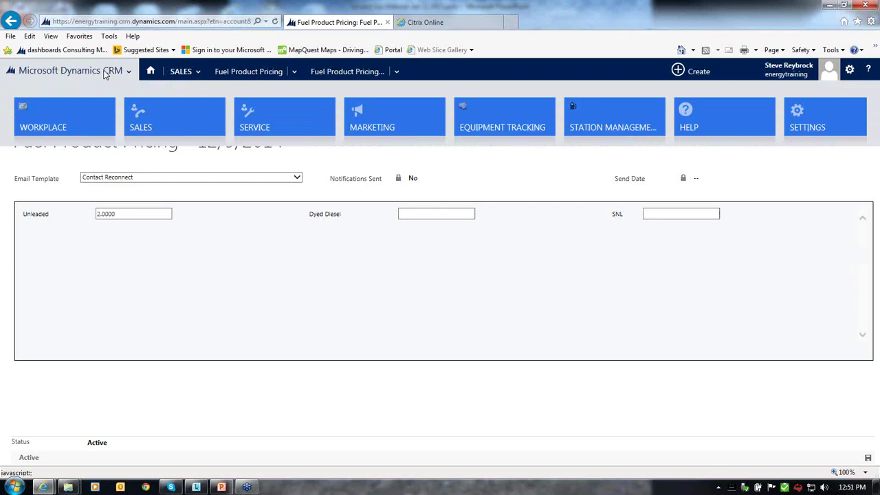
left_click(86, 108)
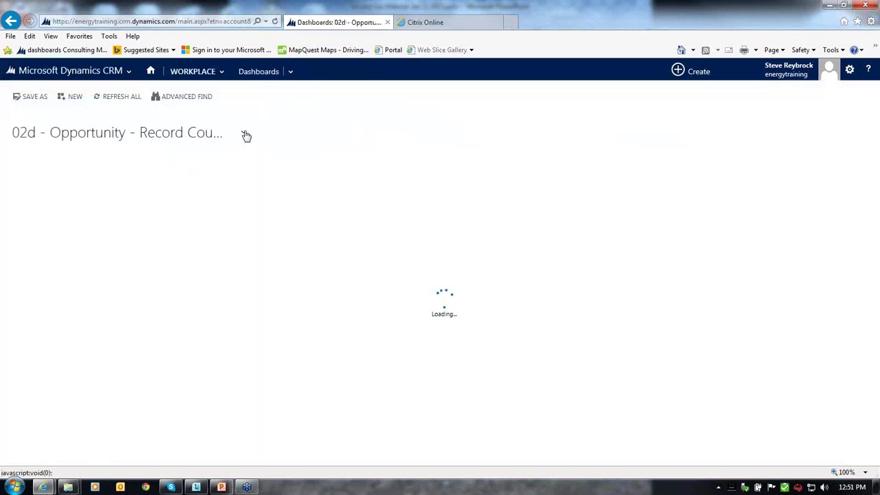
left_click(245, 135)
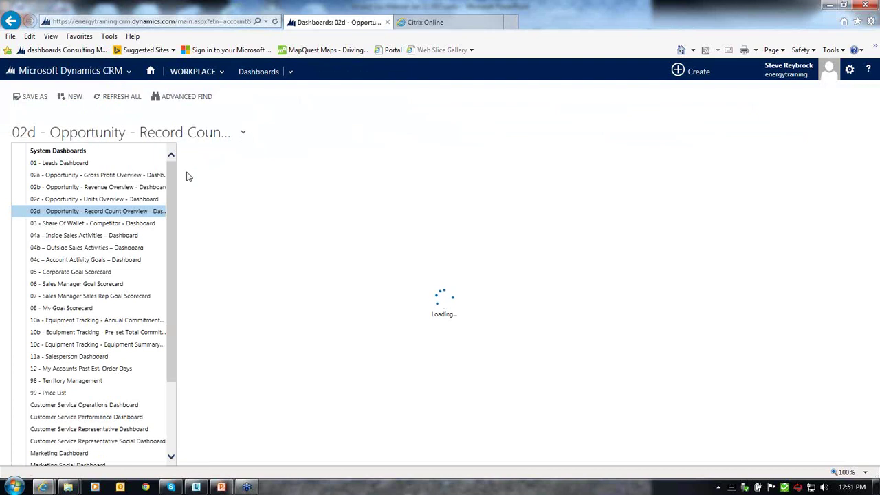
left_click(98, 381)
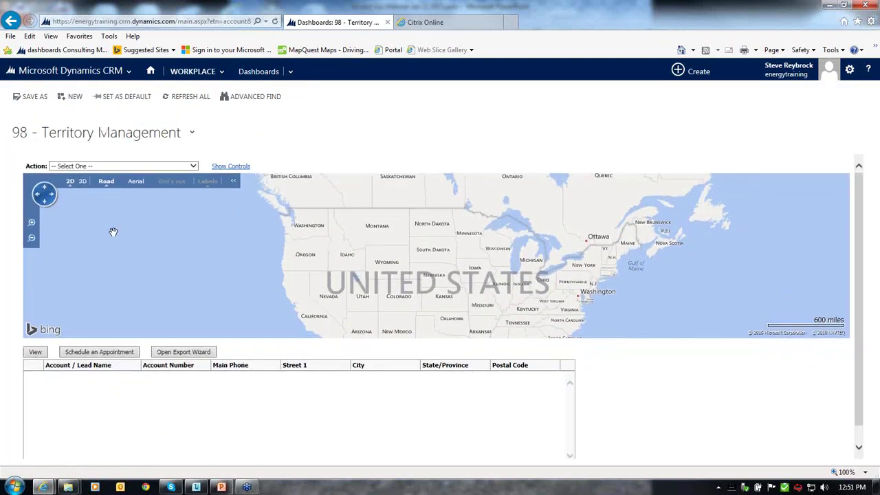
- Map the owned accounts and leads within a radius of the address Madison, WI
left_click(194, 168)
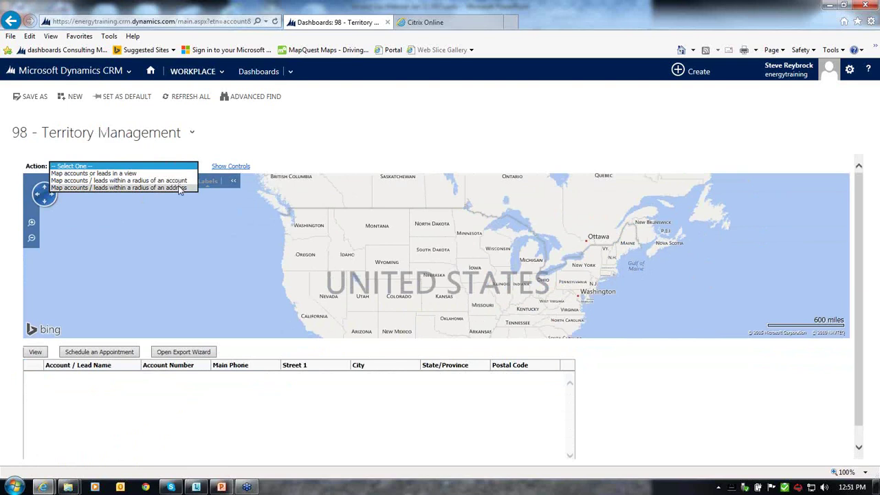
left_click(180, 187)
left_click(110, 218)
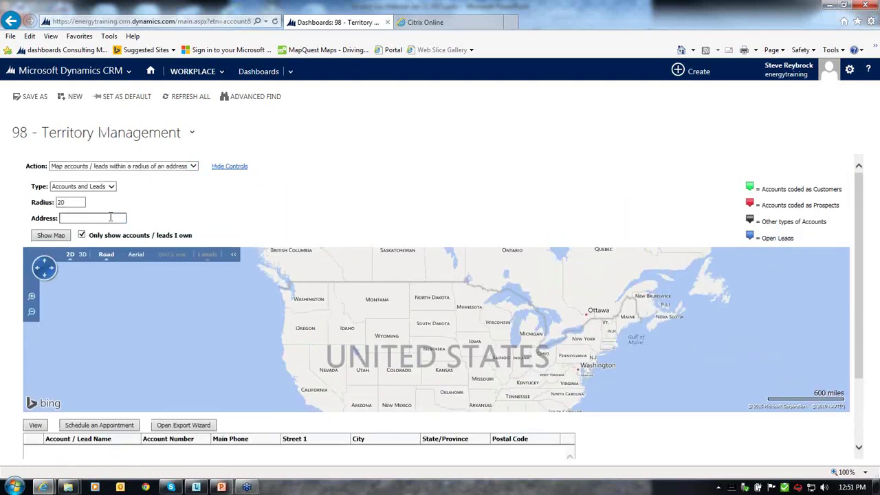
type("mid")
key("BackSpace")
key("BackSpace")
key("BackSpace")
type("Mall")
type("ison, WI")
left_click(46, 236)
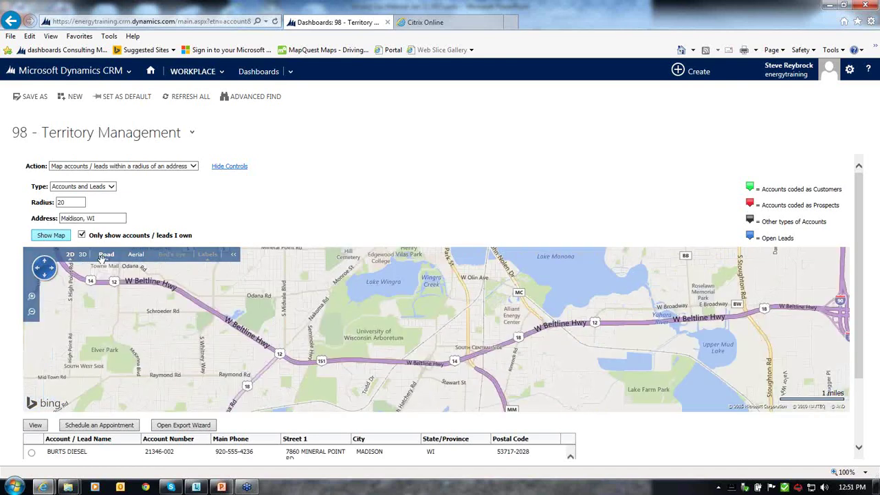
scroll(259, 246, "down", 1)
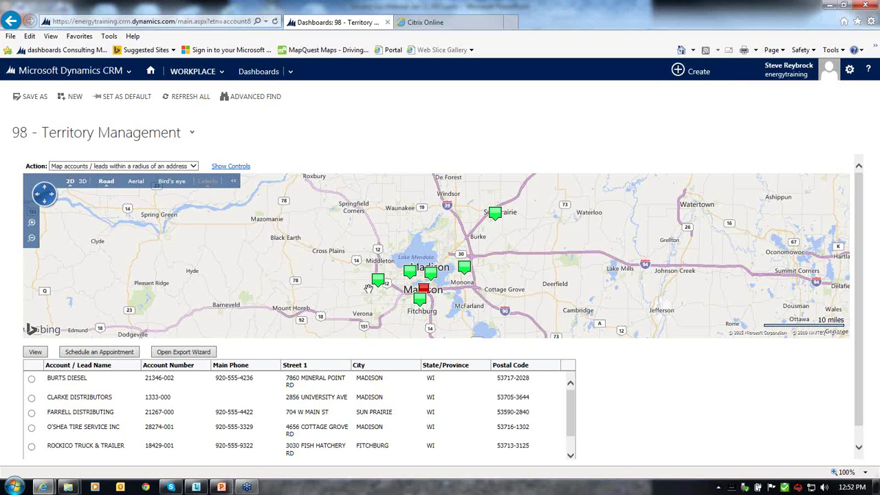
- Open the BURTS DIESEL account from its map pin, review its details in an enlarged window, and return to the map
mouse_move(379, 282)
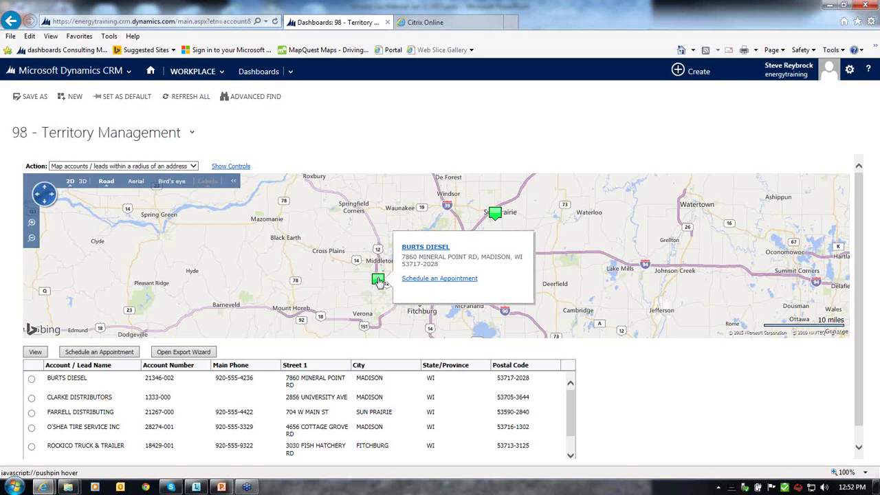
left_click(415, 248)
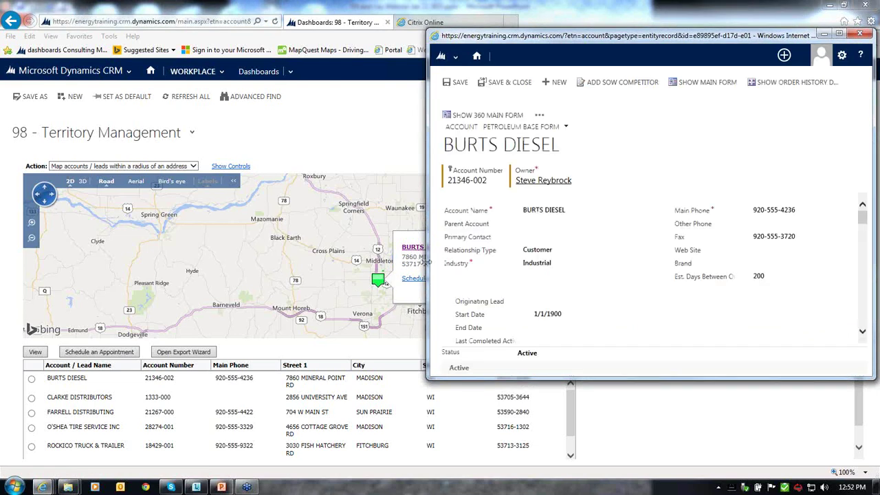
left_click_drag(427, 261, 72, 262)
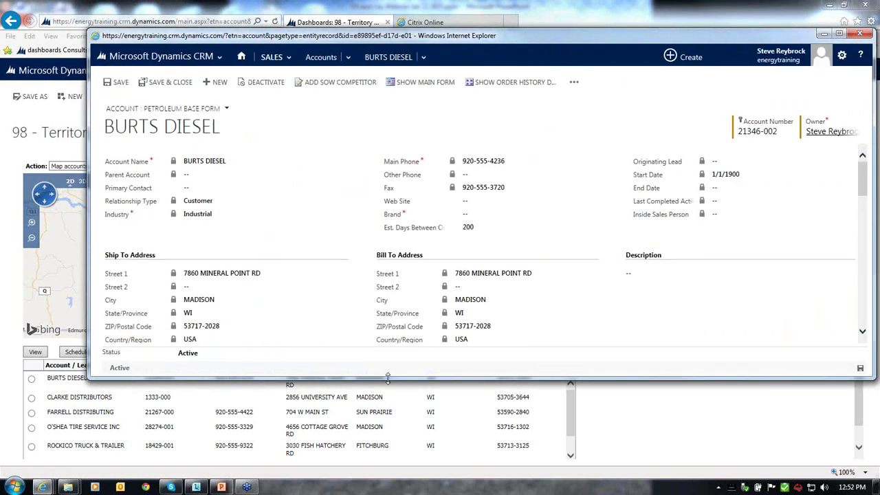
left_click_drag(386, 379, 378, 462)
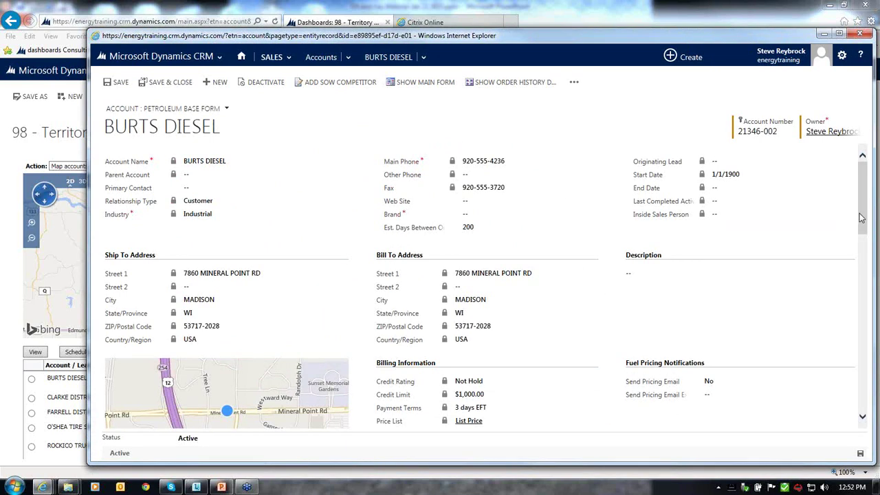
left_click_drag(861, 220, 862, 339)
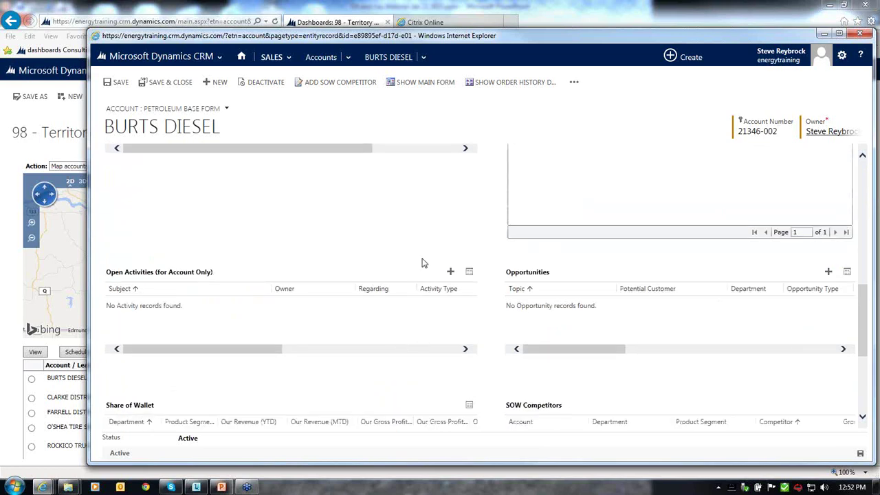
left_click(860, 33)
left_click(484, 326)
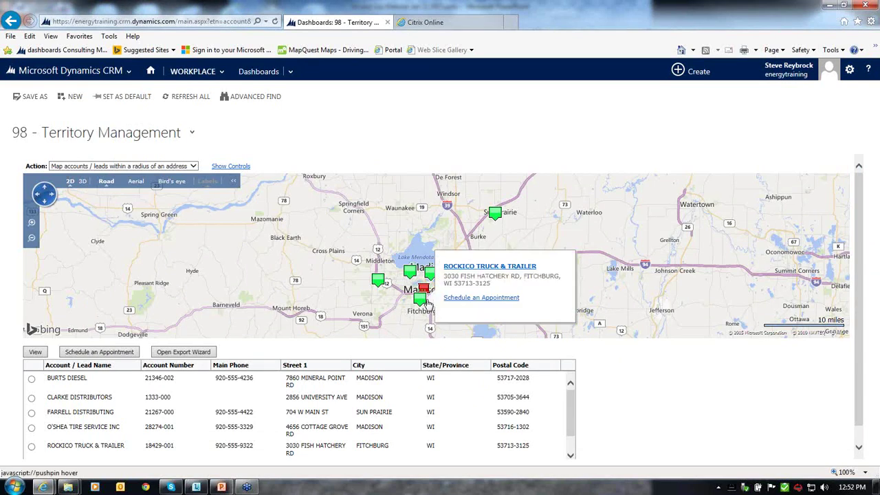
left_click(425, 302)
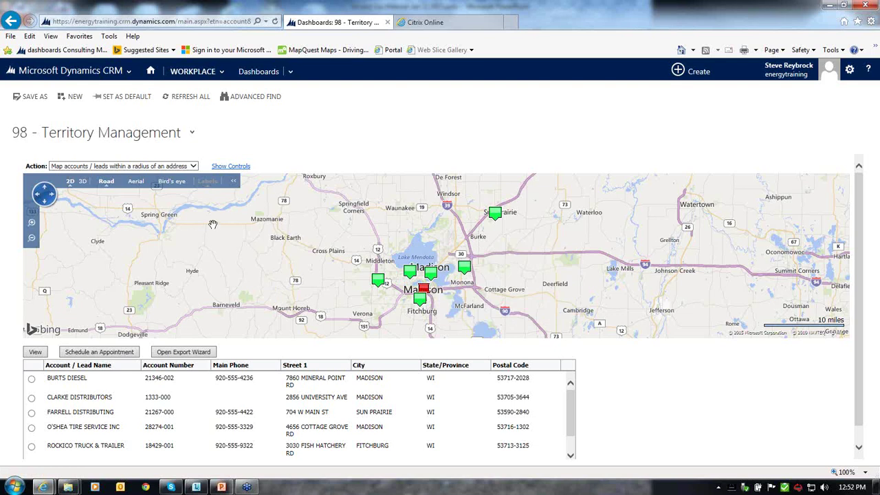
- Map the owned accounts and leads within a radius of the Fairview Manufacturing account, looking the account up with "fairv"
left_click(194, 171)
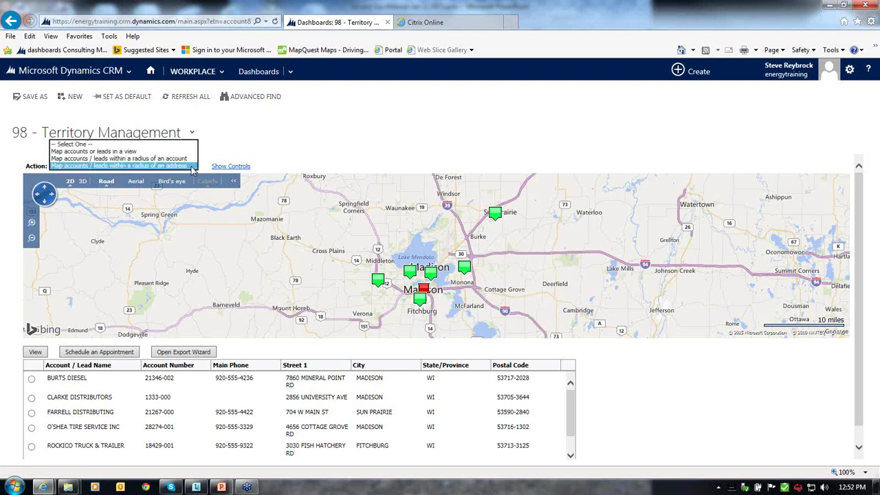
left_click(186, 161)
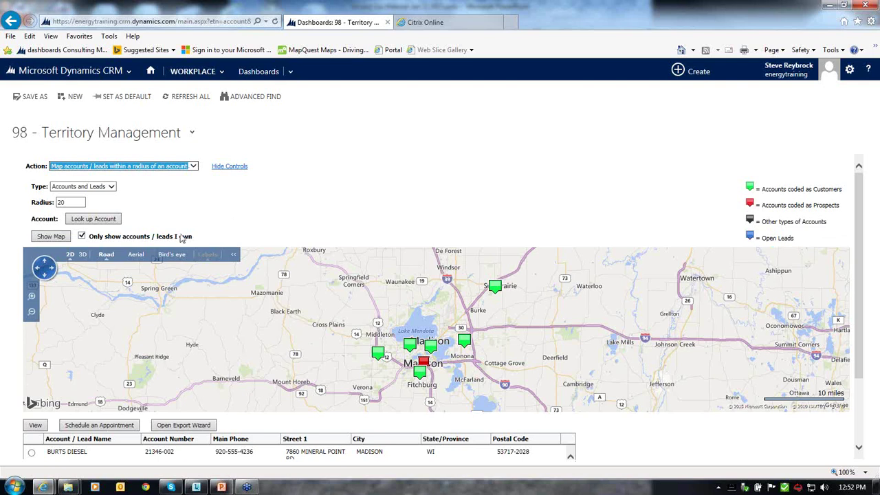
left_click(98, 220)
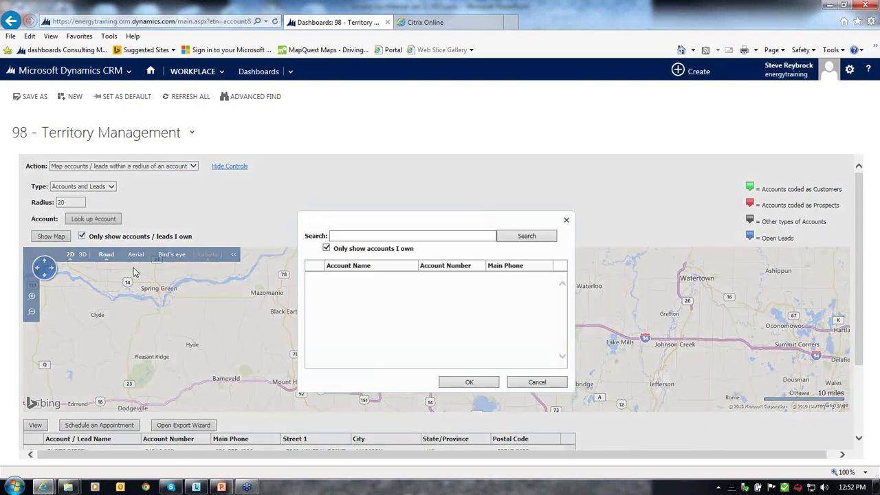
left_click(358, 236)
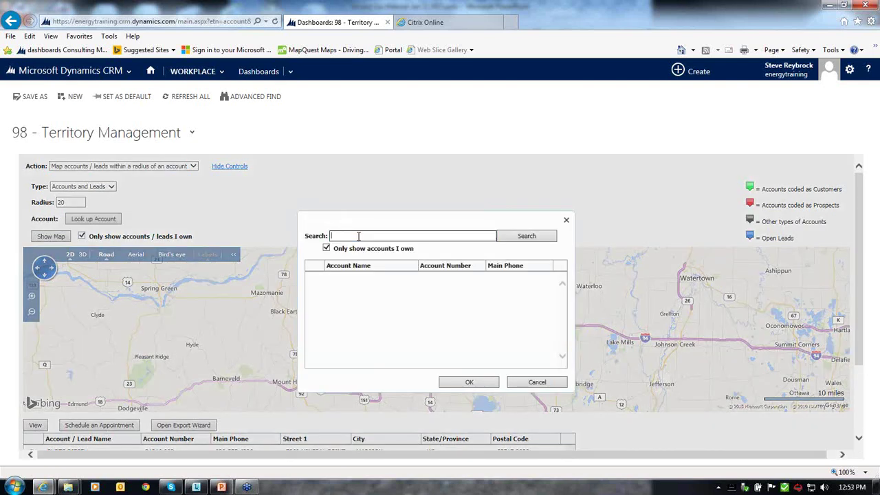
type("Fan")
key("BackSpace")
key("BackSpace")
type("irv")
left_click(520, 236)
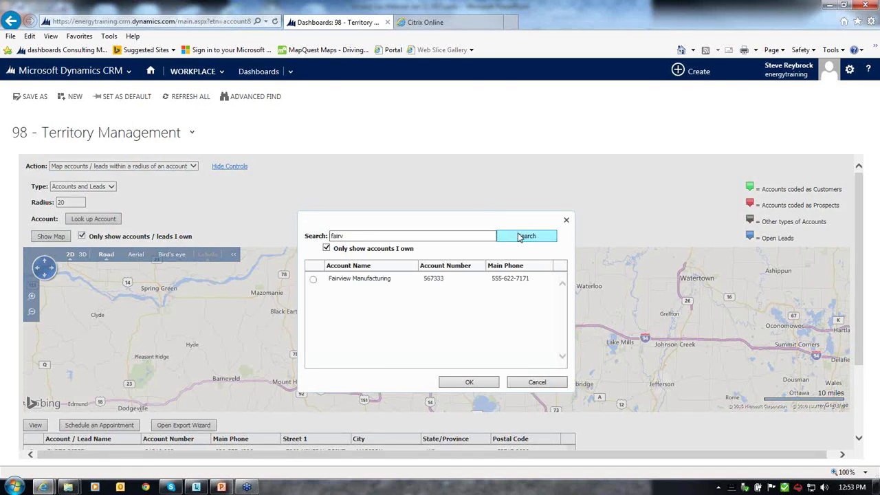
left_click(469, 382)
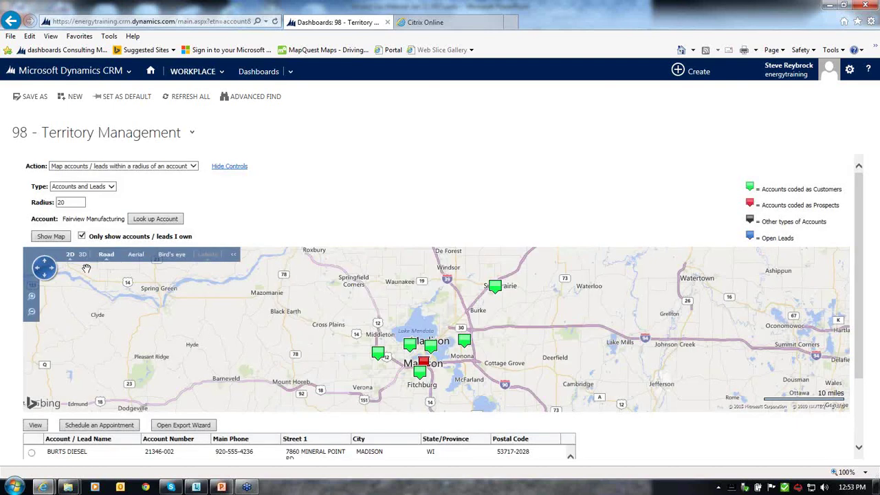
left_click(59, 238)
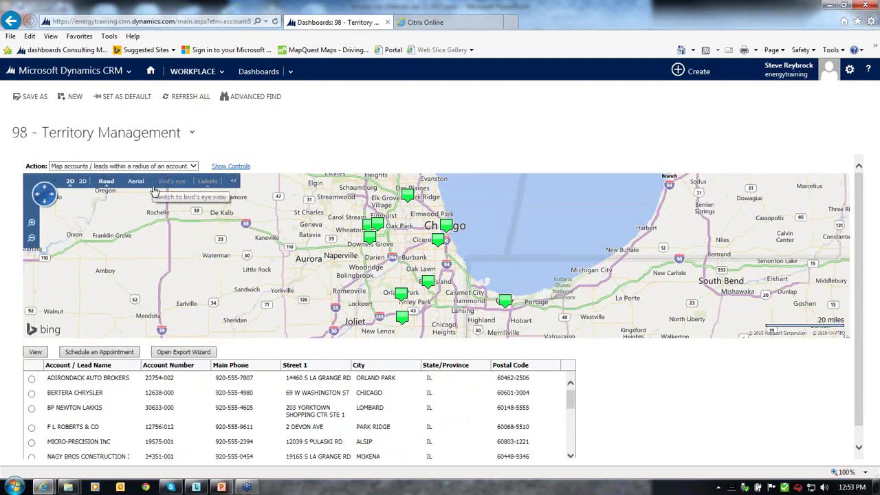
- Inspect the details of several account pins around Chicago, including MICRO-PRECISION INC and F L ROBERTS & CO
left_click(426, 286)
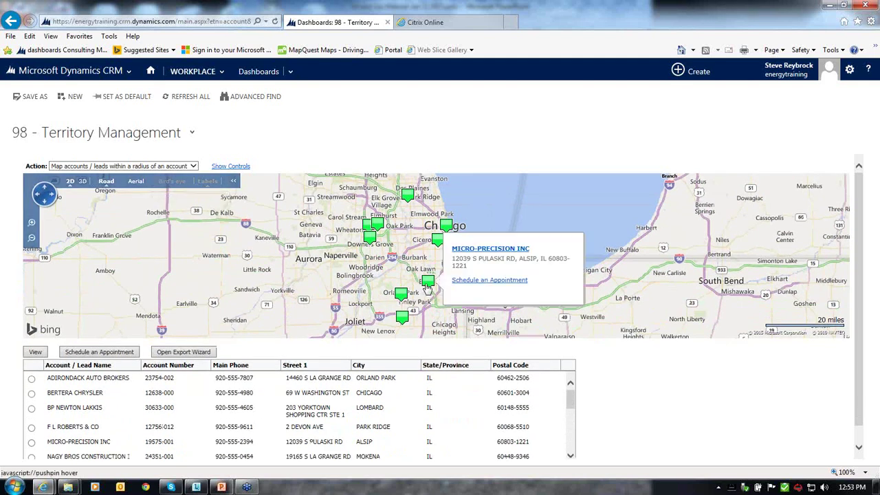
mouse_move(436, 243)
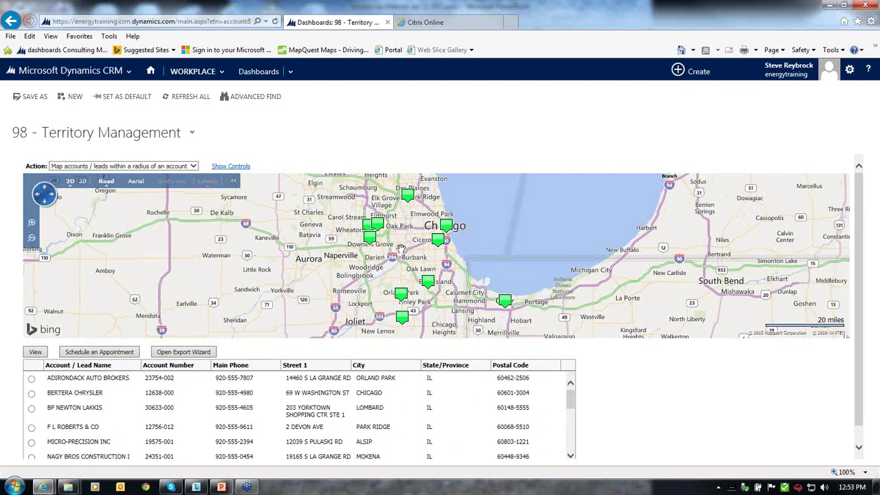
mouse_move(407, 196)
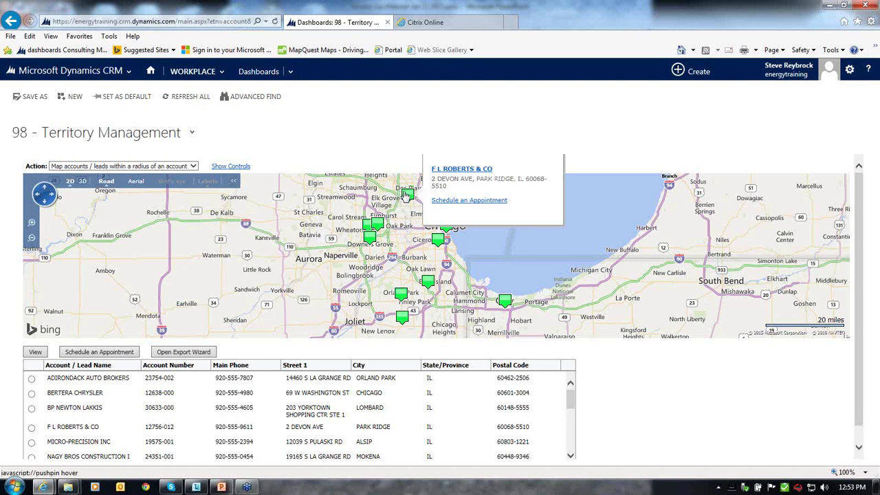
mouse_move(377, 230)
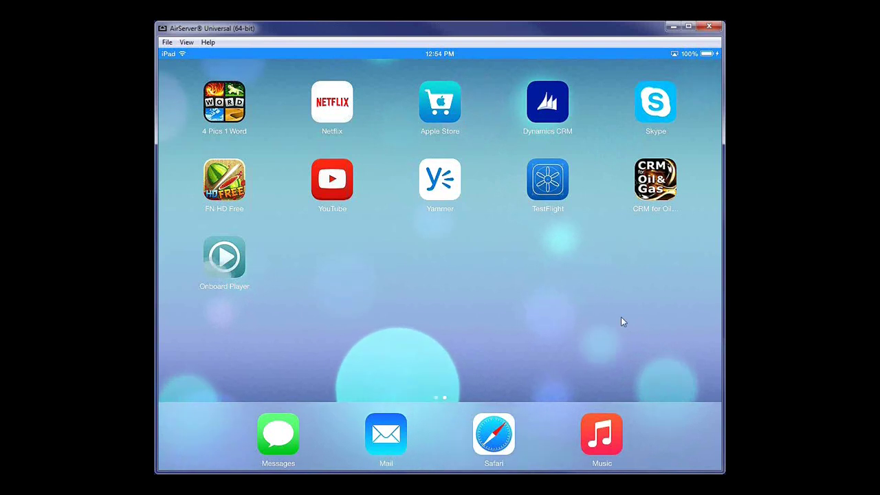
- Switch to the mirrored iPad, launch the CRM for Oil & Gas app and look through its available sections
left_click(651, 224)
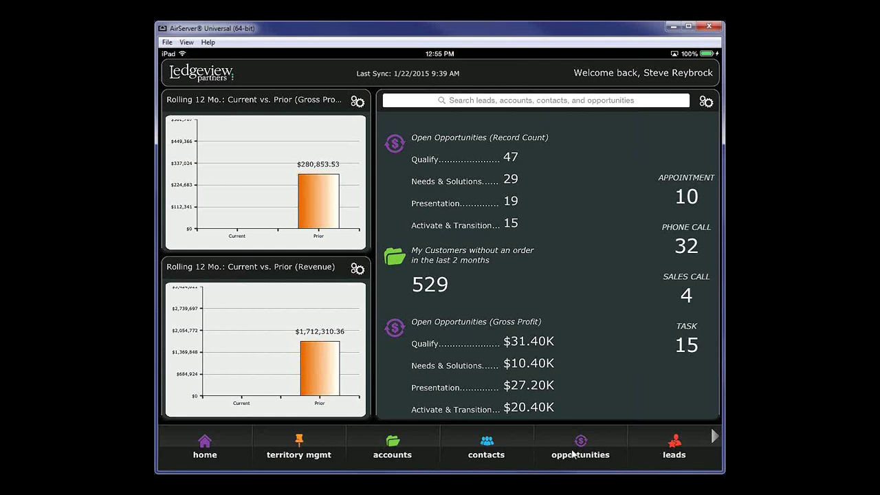
scroll(572, 447, "right", 5)
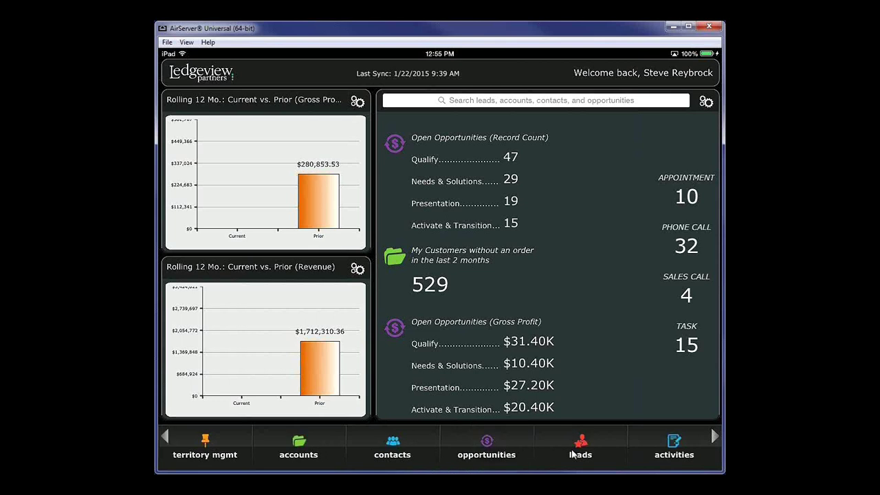
scroll(440, 447, "right", 2)
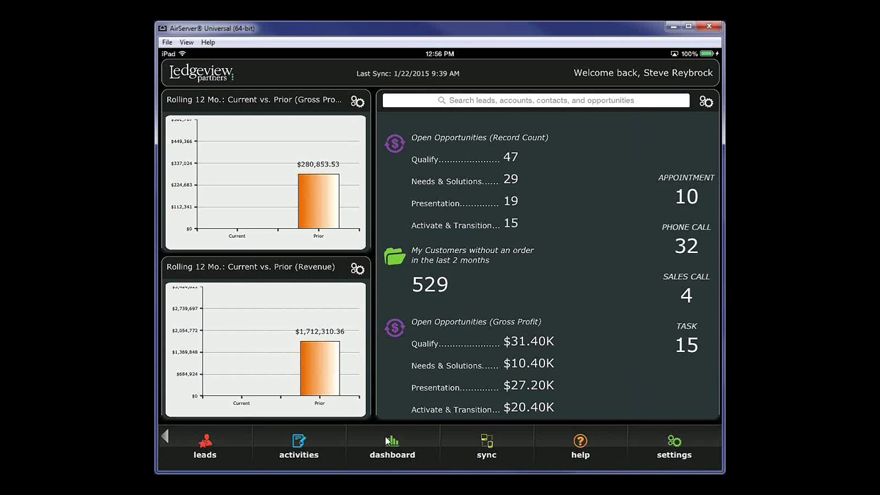
scroll(388, 440, "left", 5)
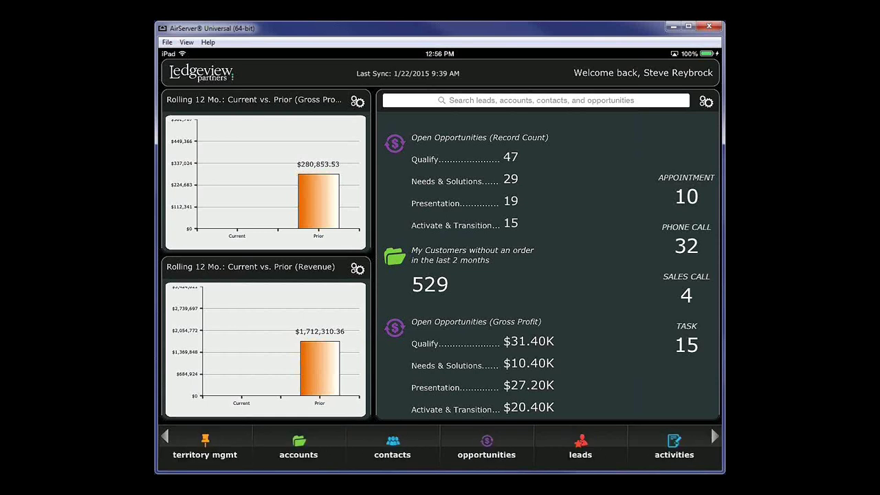
- Open the mobile app's accounts and search My Accounts for "Fair"
left_click(305, 450)
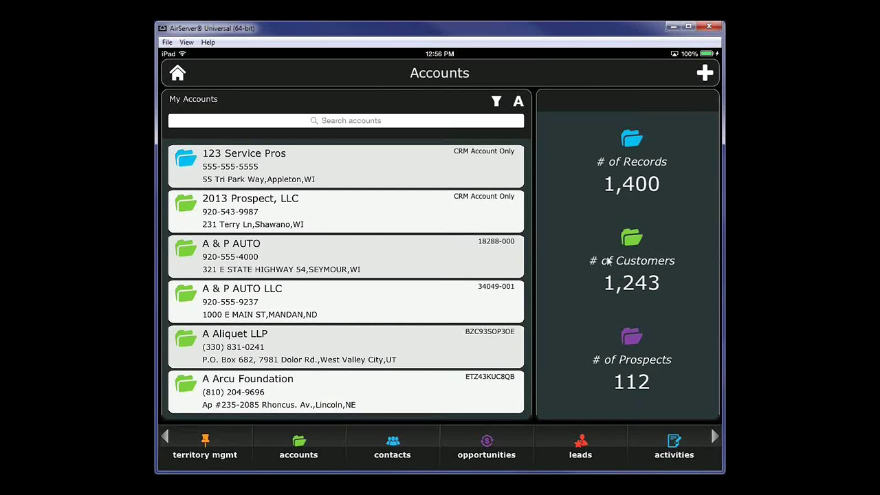
left_click(462, 122)
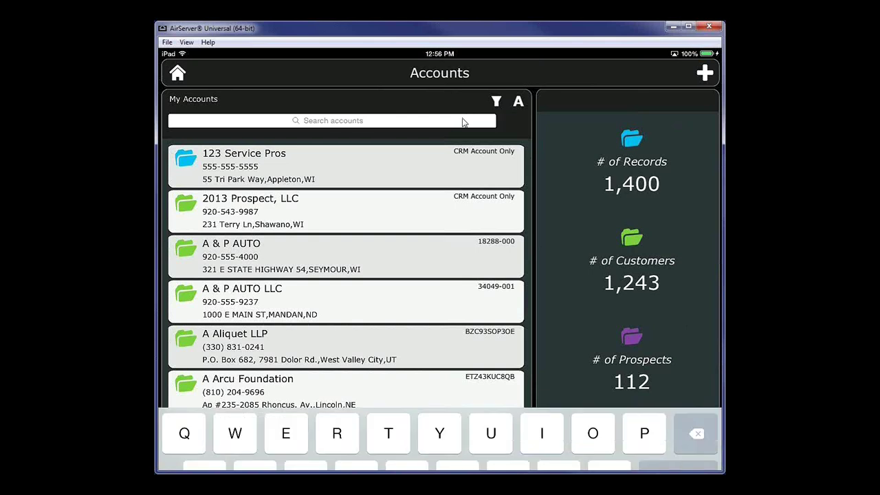
type("F")
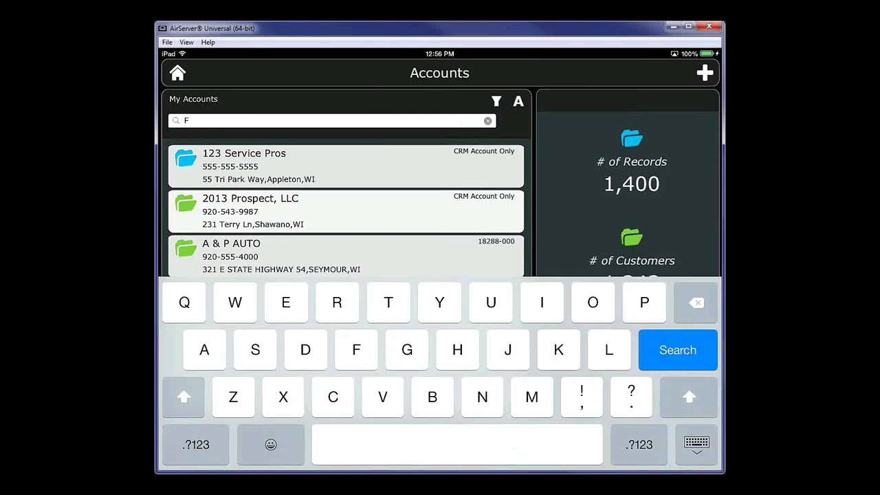
type("air")
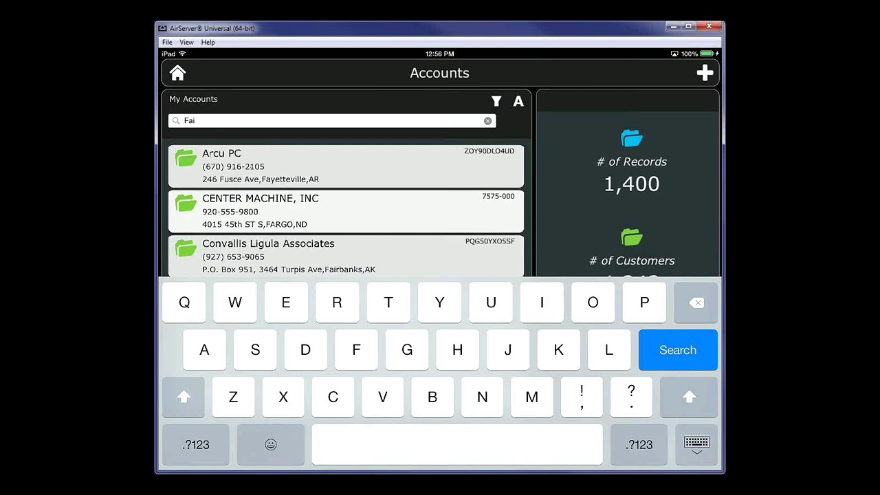
left_click(696, 445)
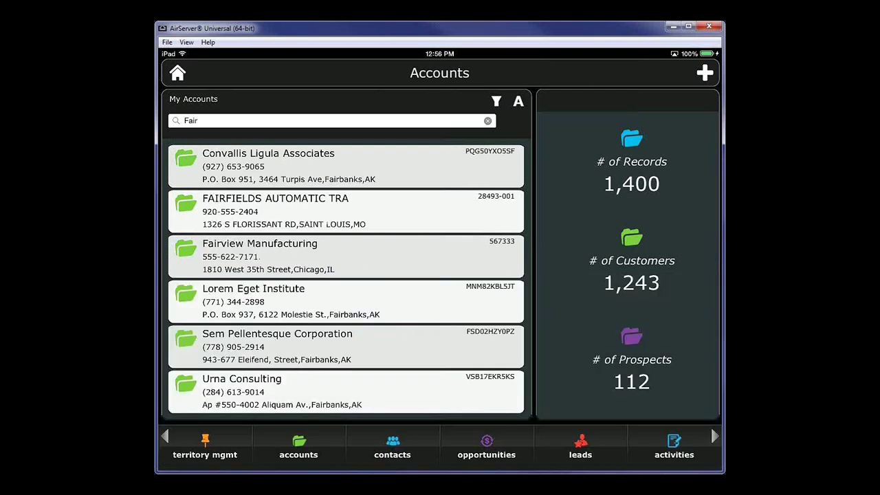
- Open the Fairview Manufacturing account and review its general, address, description, billing, fuel pricing notification and amounts details
left_click(318, 262)
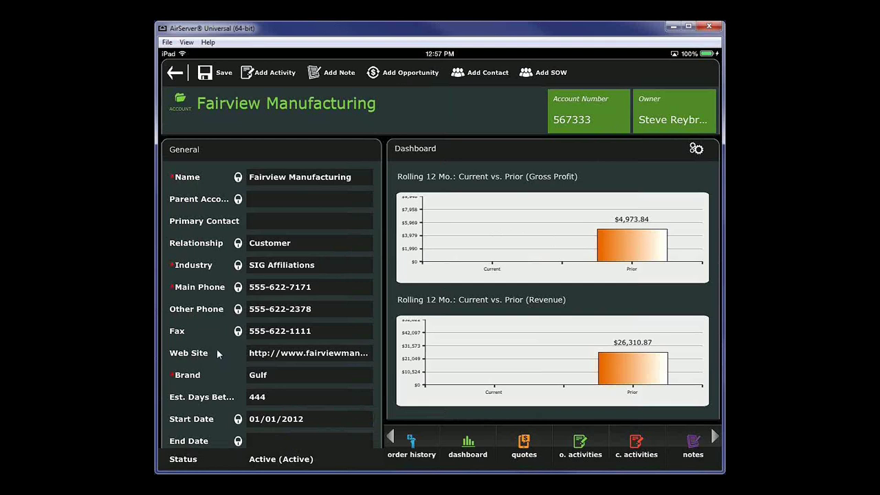
scroll(217, 349, "down", 5)
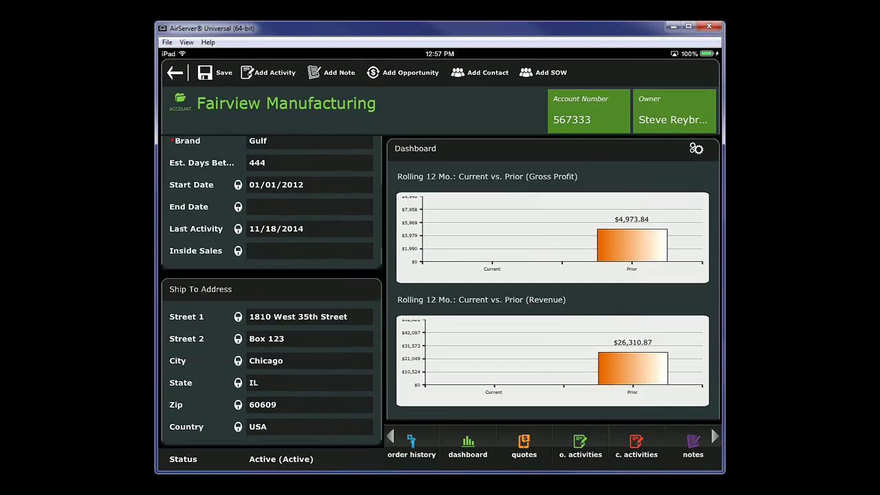
scroll(272, 292, "down", 5)
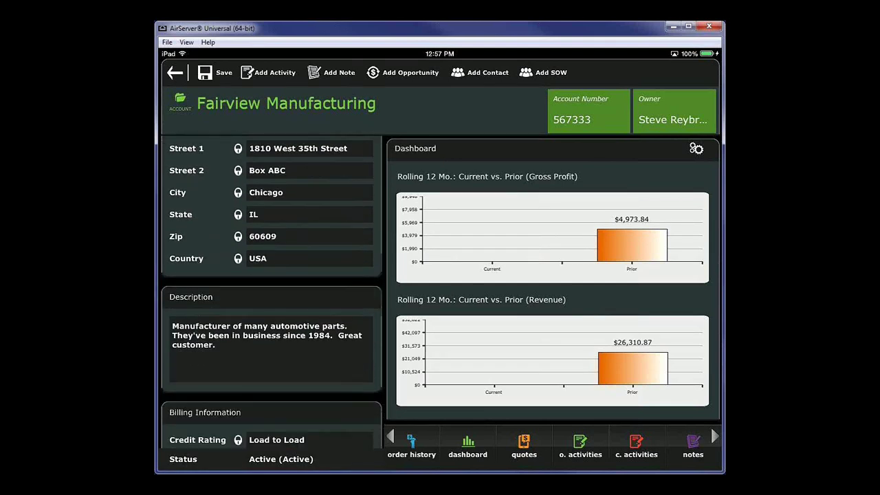
scroll(271, 292, "down", 6)
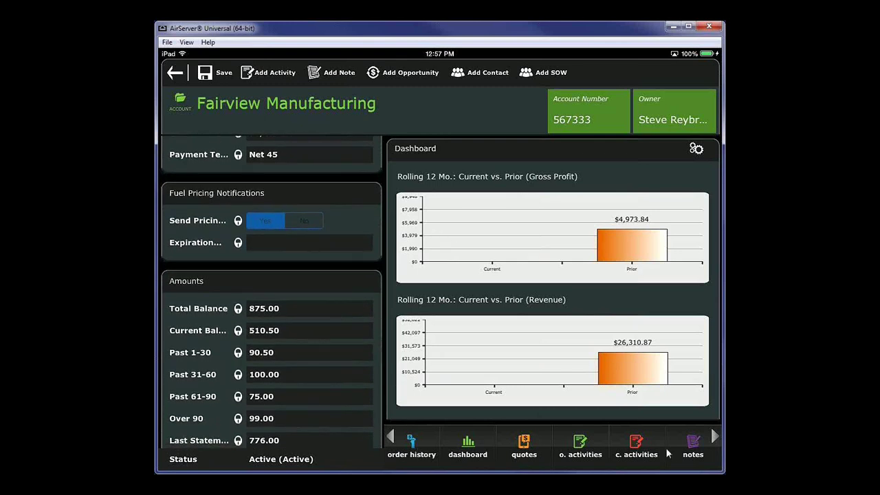
- Look through the account's order history, contacts, notes and closed activities
left_click(438, 460)
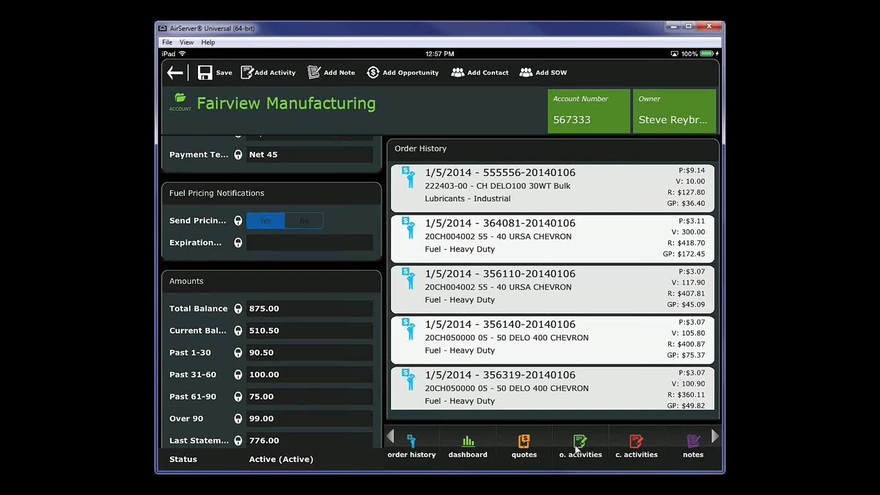
left_click_drag(576, 448, 351, 449)
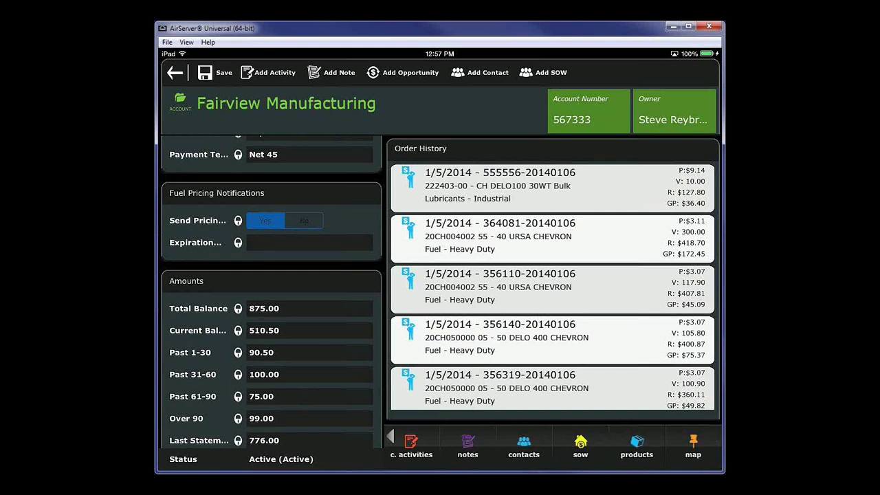
left_click(525, 446)
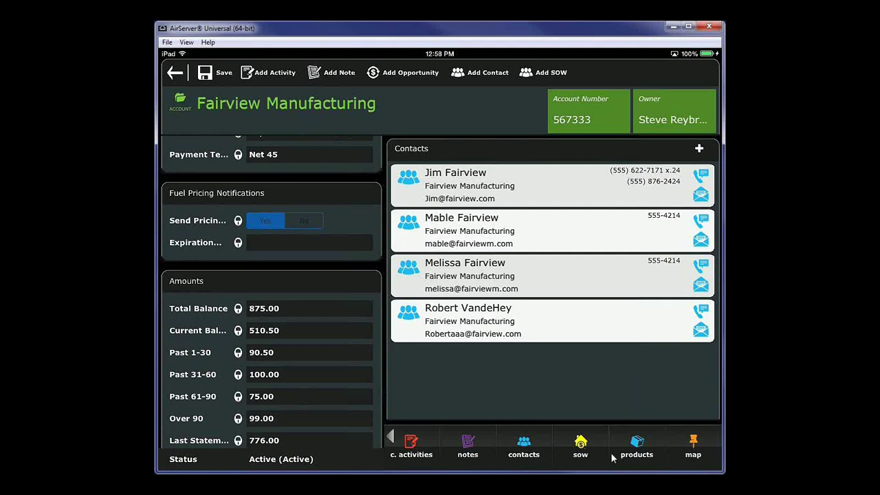
left_click(466, 446)
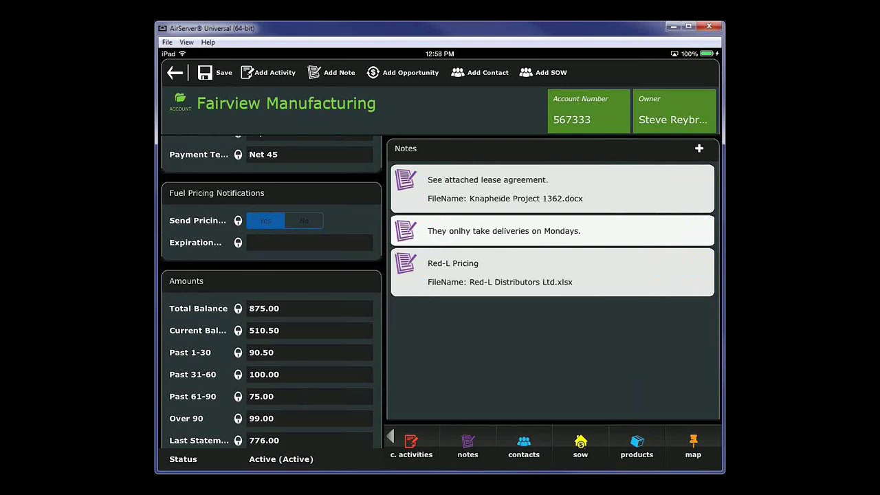
left_click(411, 447)
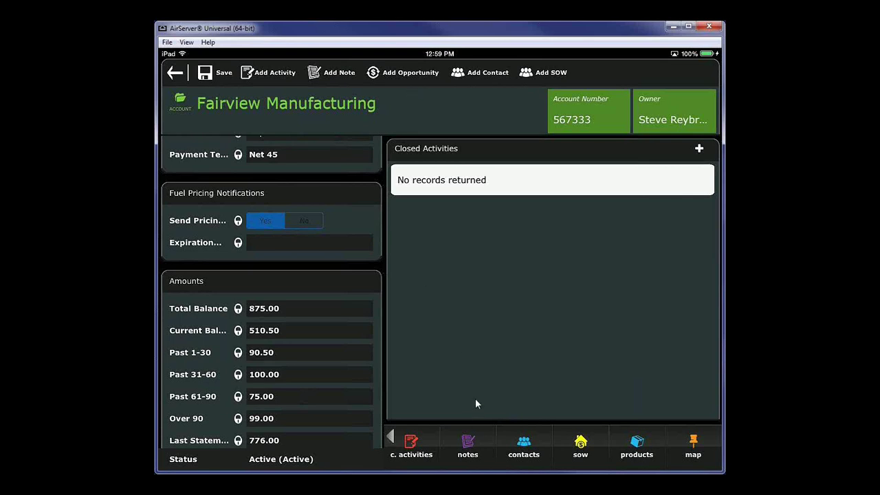
- List the account's opportunities and review the stage 2 Lubricants opportunity dated 10/31/2014
scroll(550, 447, "left", 3)
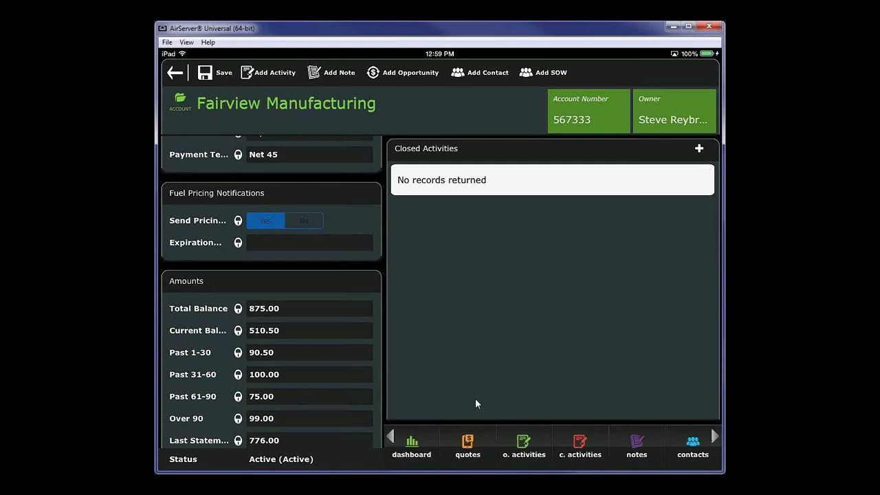
scroll(550, 447, "left", 2)
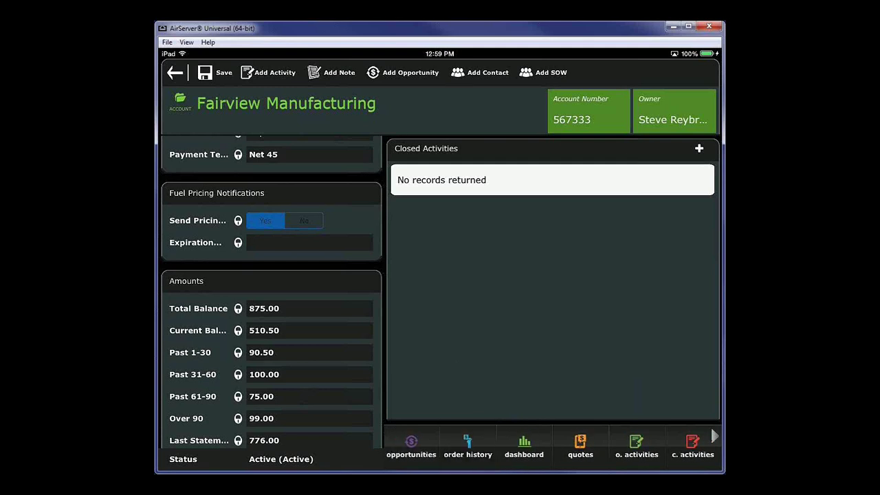
left_click(411, 440)
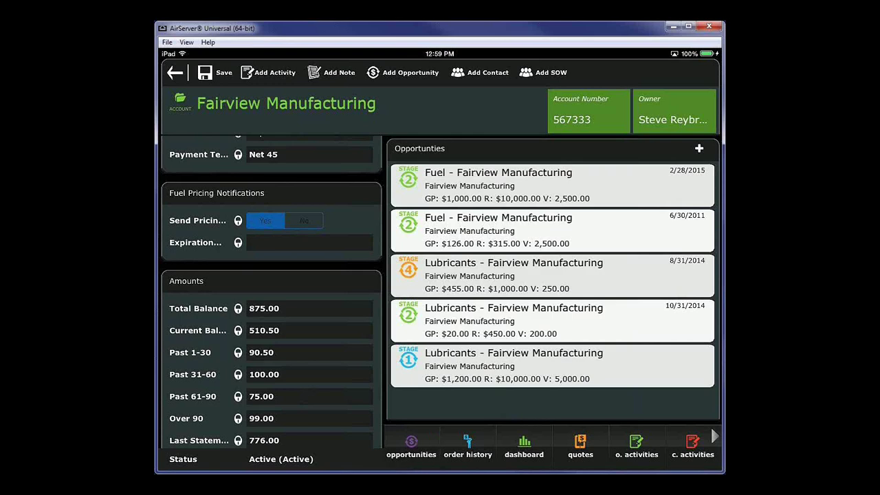
left_click(568, 322)
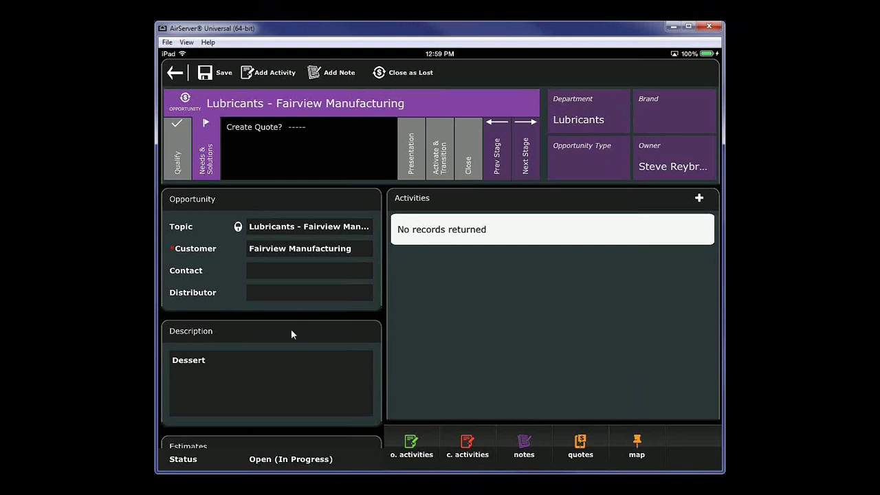
scroll(291, 329, "down", 5)
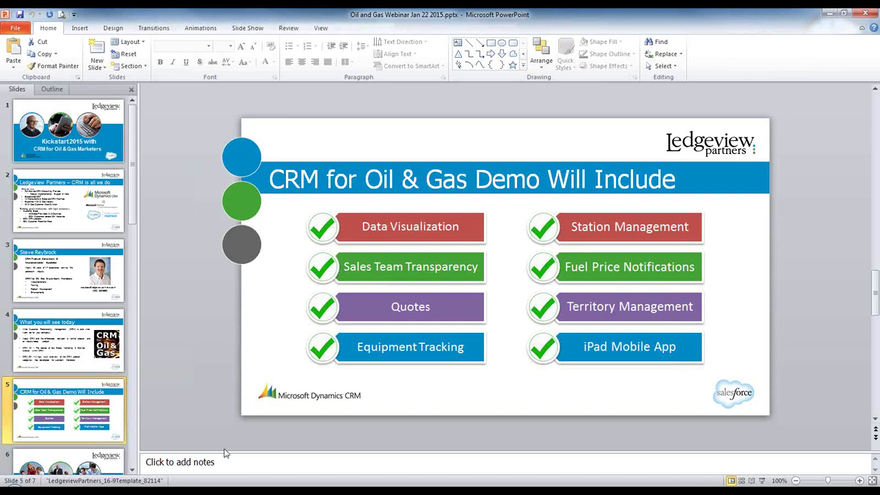
- In PowerPoint, start the slide show from the current slide and advance to the "CRM Questions – Want to learn more?" slide
left_click(763, 480)
left_click(581, 399)
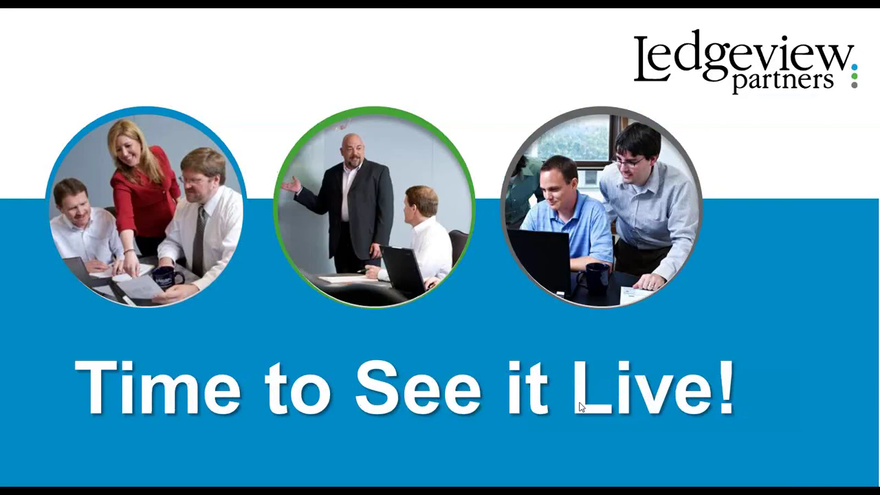
left_click(581, 405)
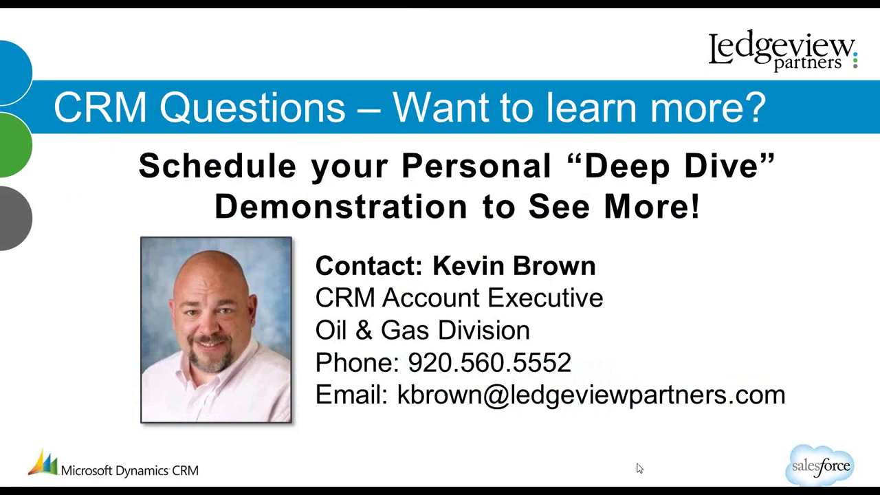